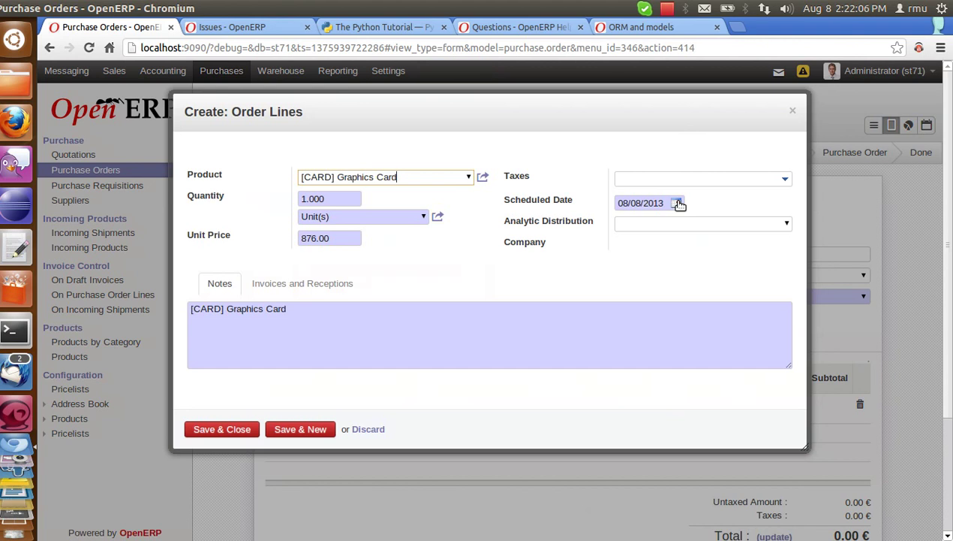
Set the Graphics Card order line's scheduled date to 08/10/2013 and save the line.
left_click(763, 288)
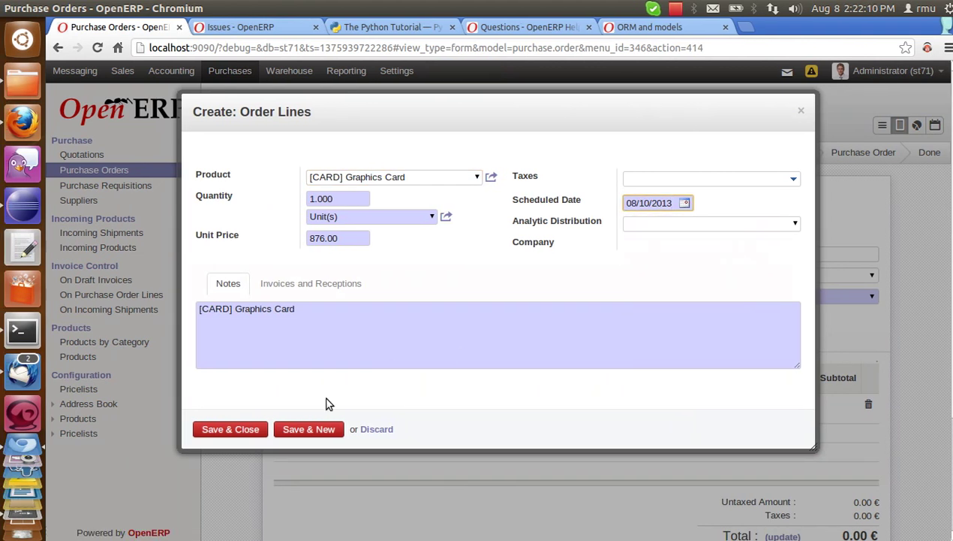
left_click(253, 431)
Add an order line for [CPUa8] Processor AMD 8-Core scheduled for 08/12/2013 and save the quotation.
left_click(304, 459)
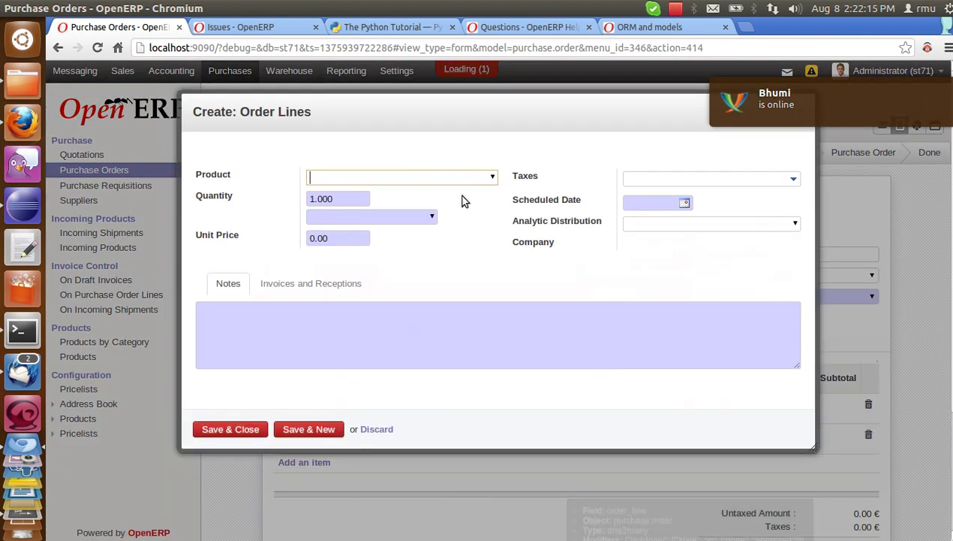
left_click(484, 180)
left_click(482, 252)
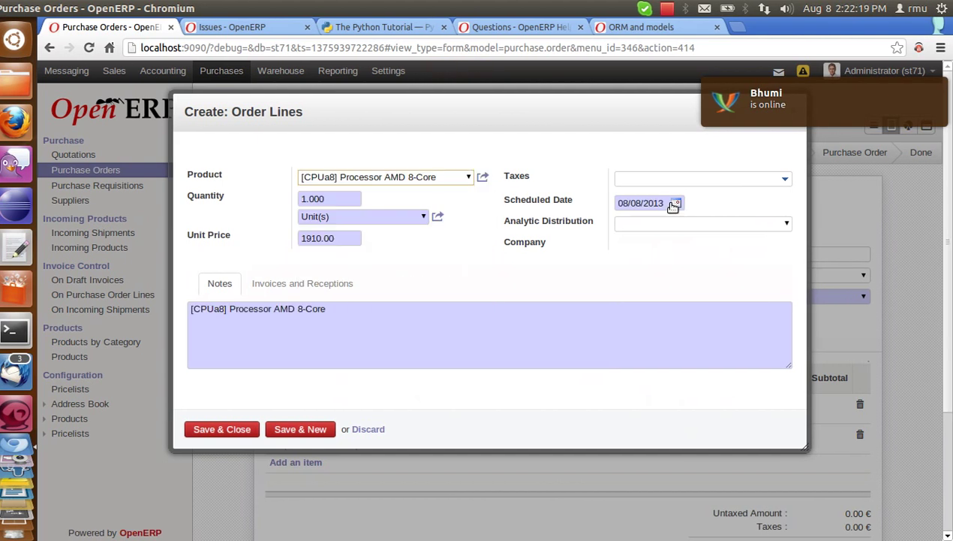
left_click(676, 203)
left_click(665, 303)
left_click(244, 429)
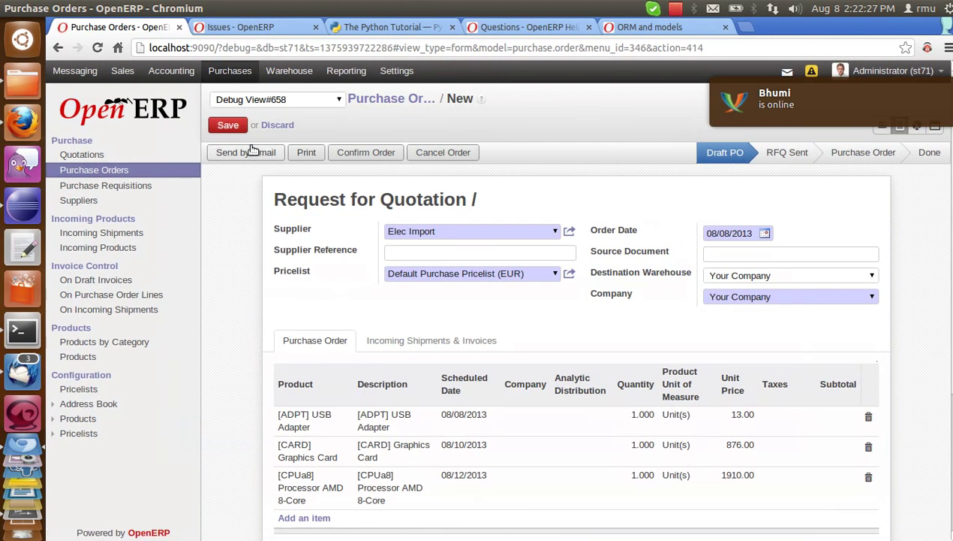
left_click(229, 126)
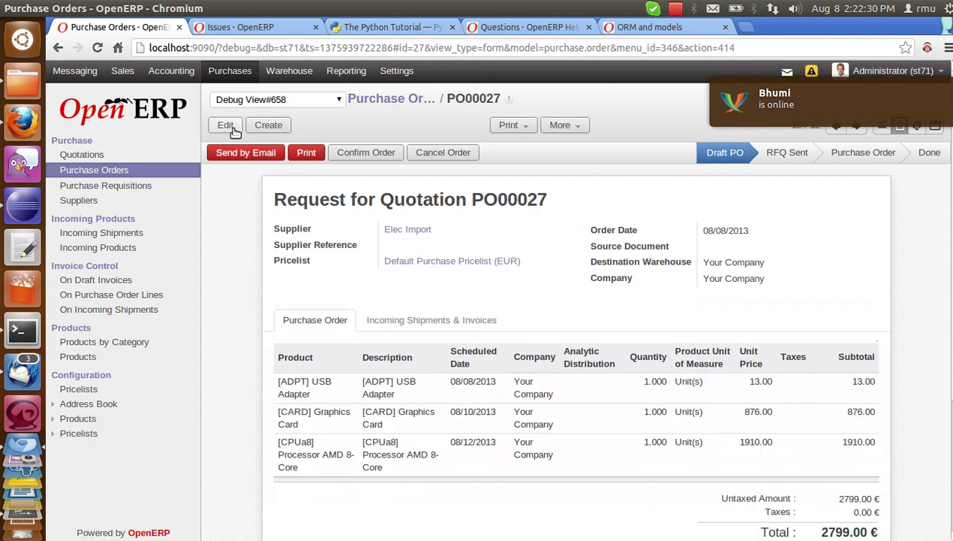
Reopen the new Elec Import request for quotation from the quotations list.
left_click(132, 185)
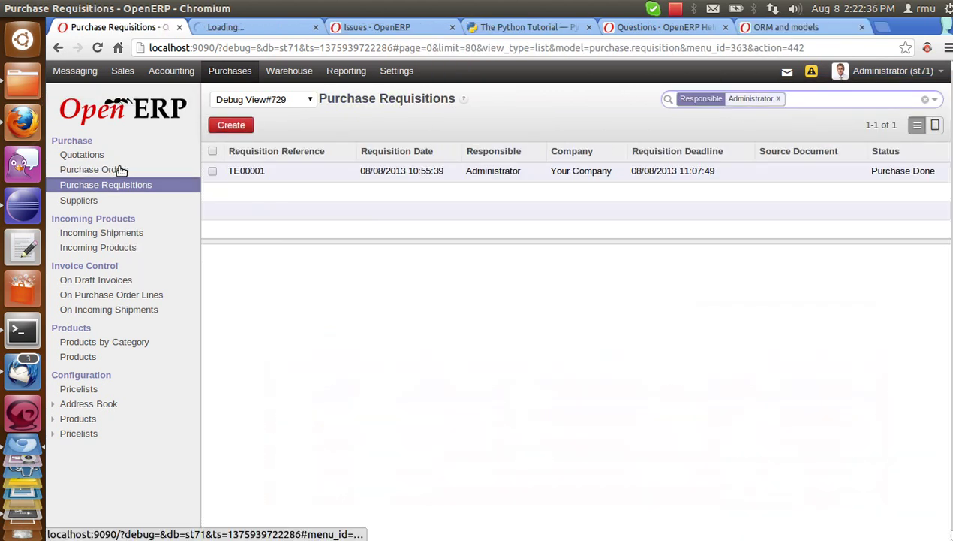
left_click(120, 170)
left_click(272, 175)
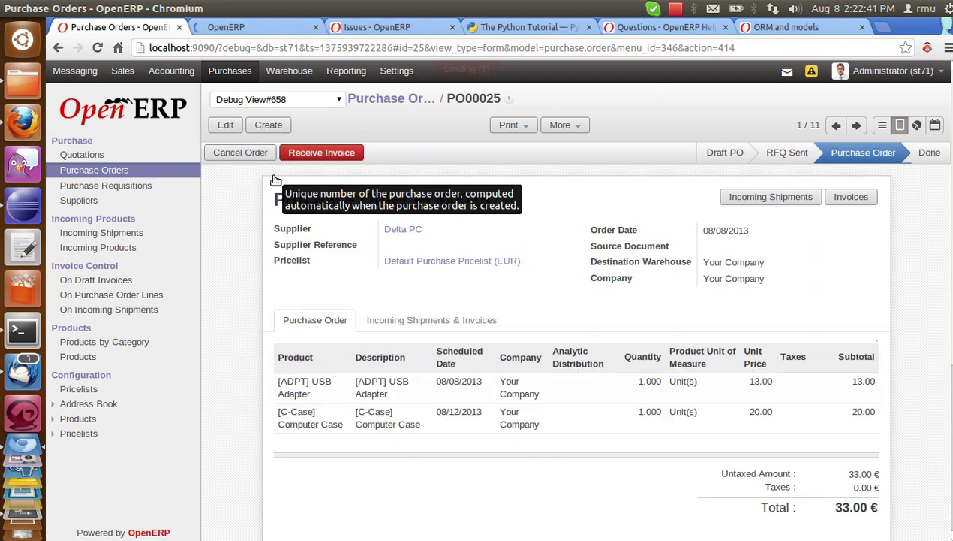
left_click(81, 155)
left_click(270, 173)
View the warehouse's incoming shipments in the second browser tab and confirm the Elec Import purchase order.
left_click(262, 28)
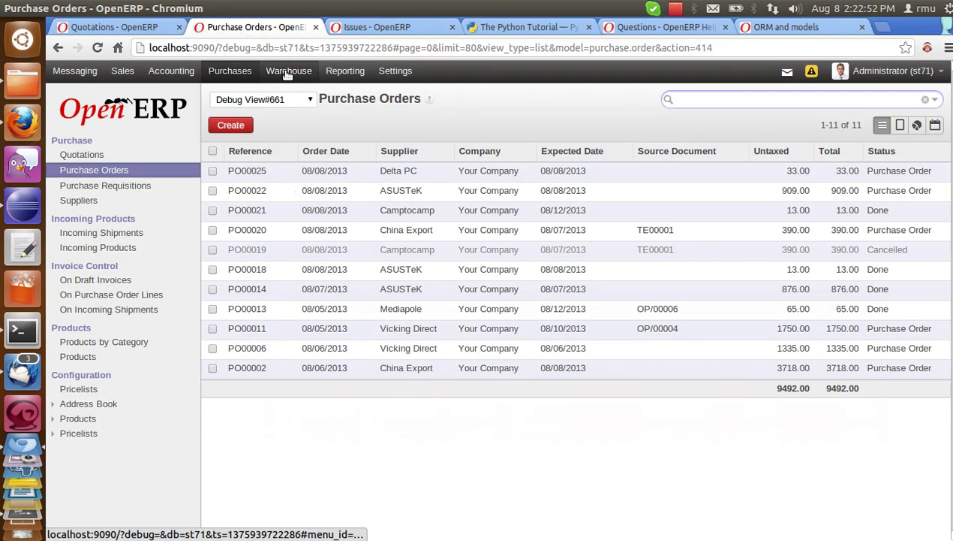
left_click(288, 70)
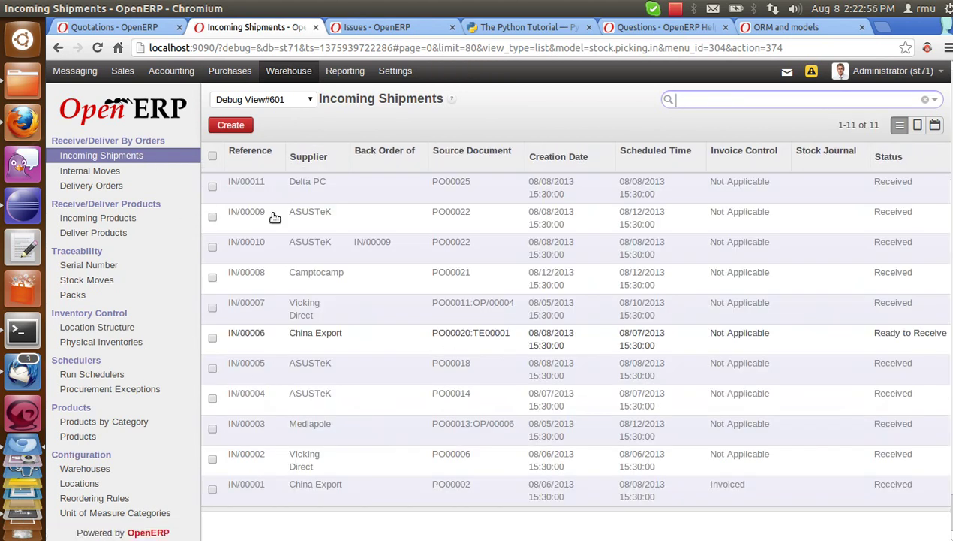
left_click(113, 27)
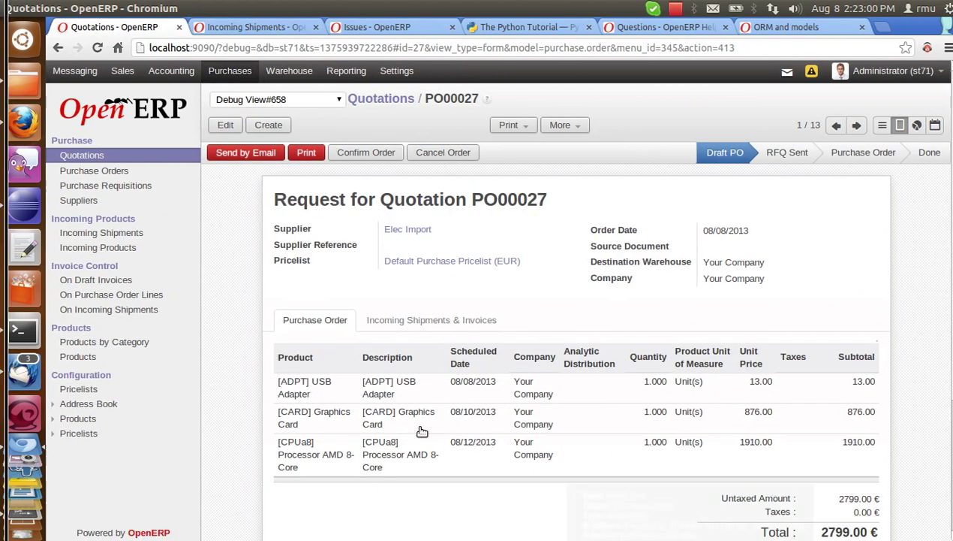
left_click(366, 153)
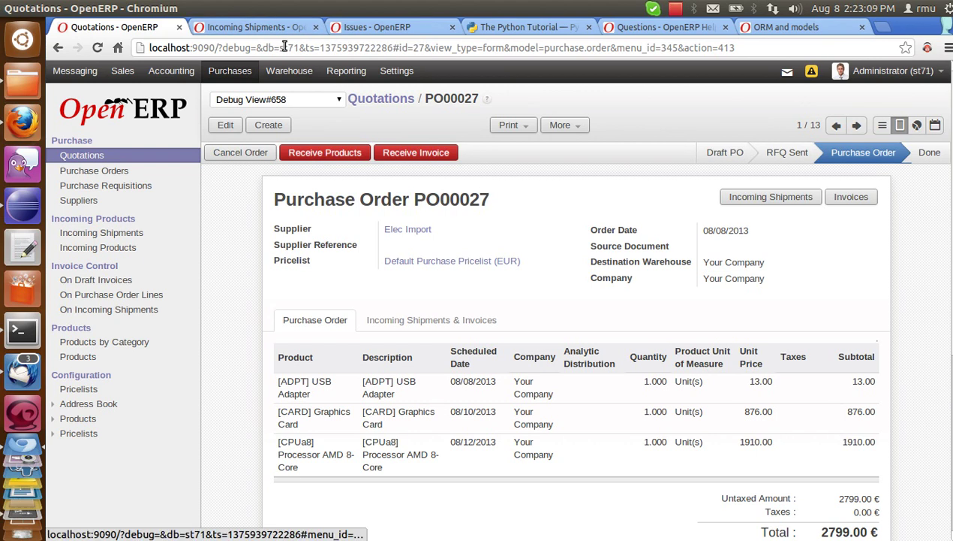
Reload the warehouse's incoming shipments and open the one created for the Elec Import order.
left_click(255, 27)
left_click(147, 160)
left_click(445, 193)
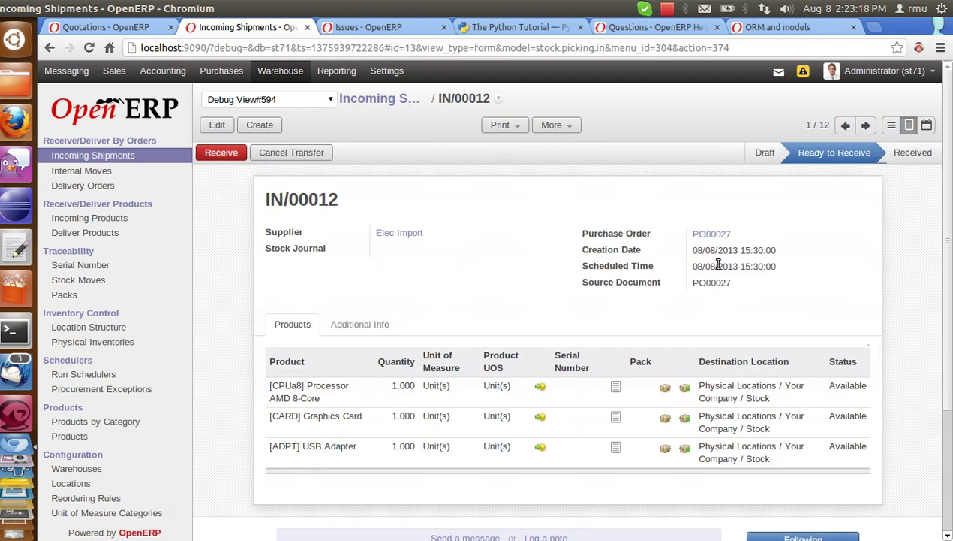
Open the Elec Import shipment for editing, examine its creation date and scheduled time fields, and close its browser tab.
left_click(225, 126)
left_click(790, 259)
left_click(790, 259)
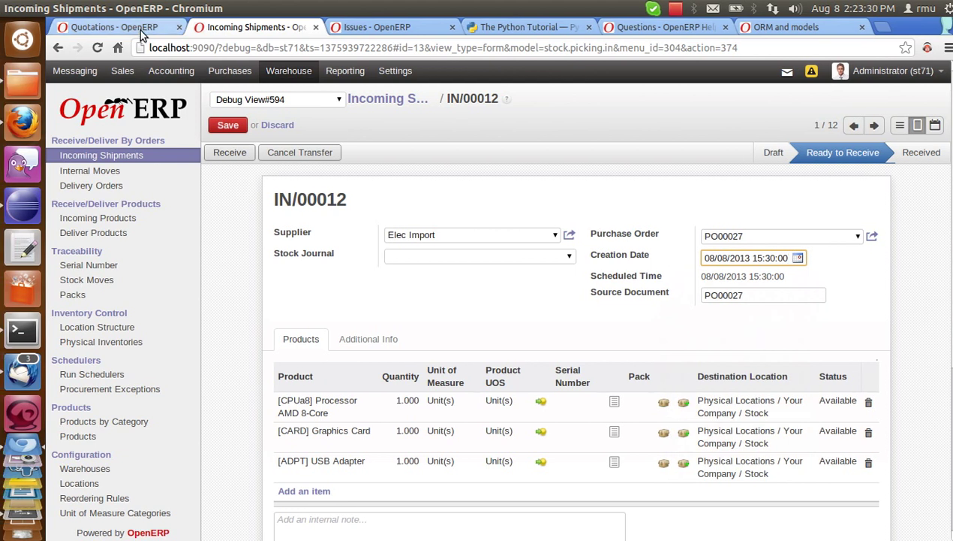
left_click(131, 29)
left_click(277, 29)
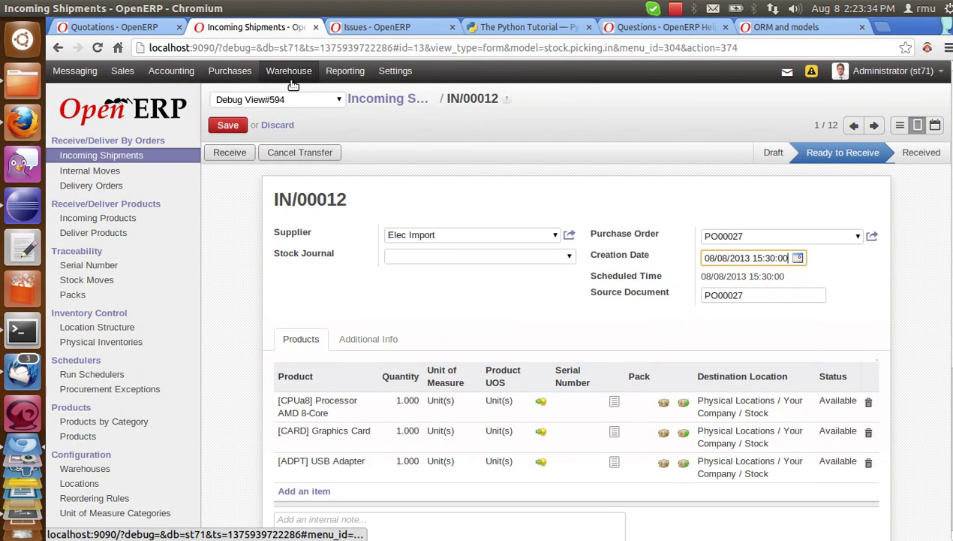
left_click(316, 27)
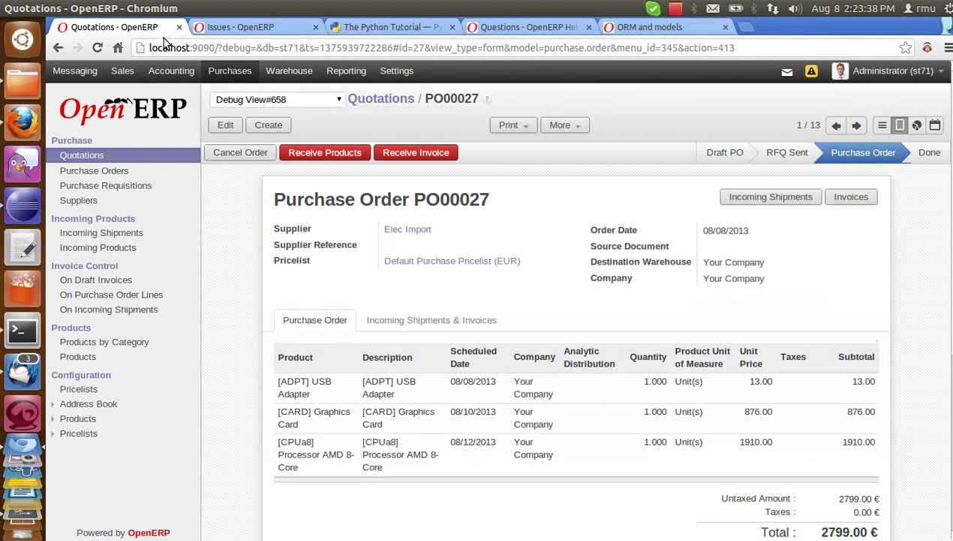
Compare the Incoming Shipments list with the Incoming Products scheduled dates for the Elec Import order in separate browser tabs.
left_click(143, 234)
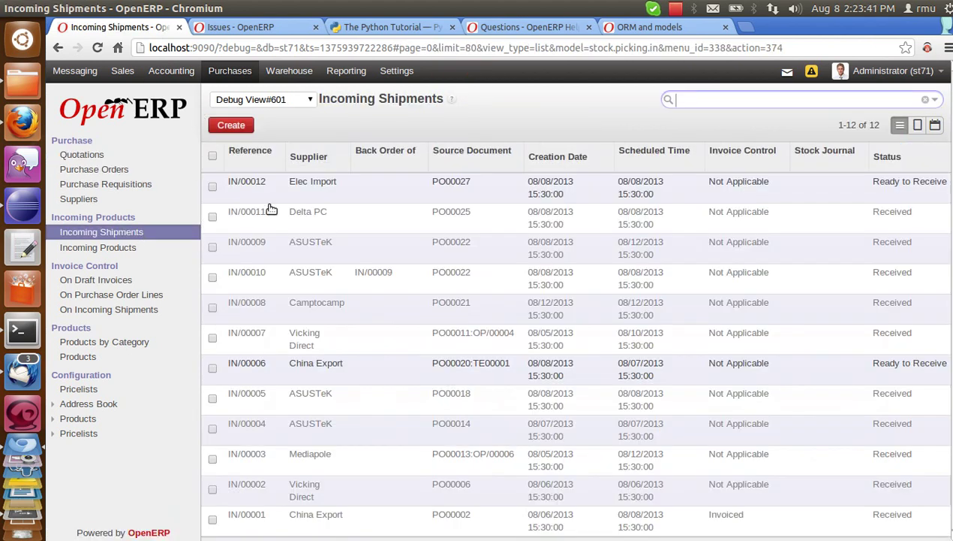
left_click(462, 190)
right_click(123, 237)
left_click(147, 245)
left_click(124, 248)
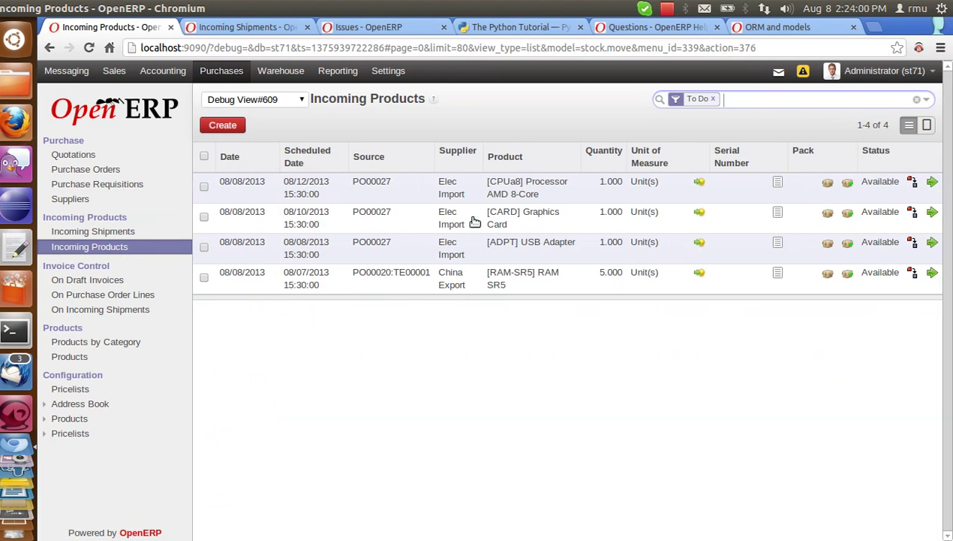
left_click(242, 27)
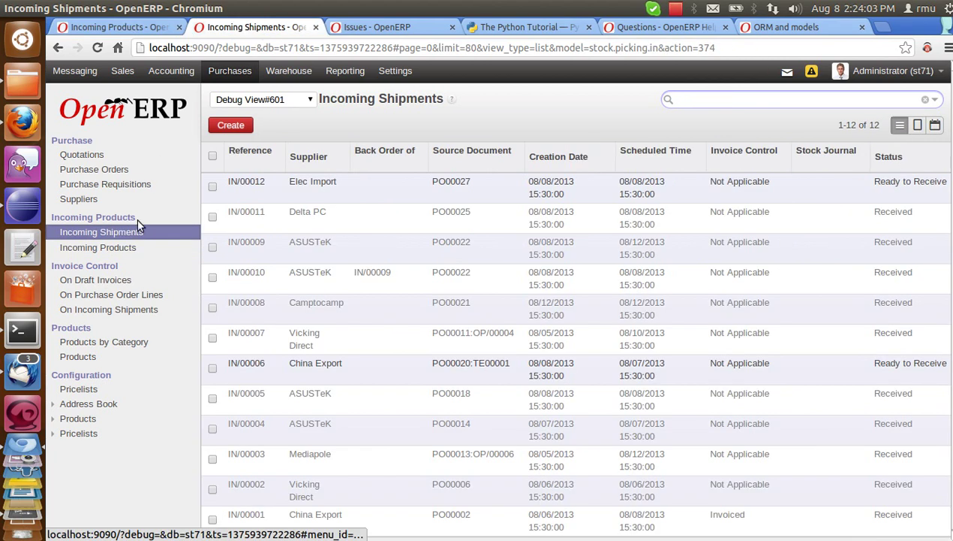
left_click(273, 200)
left_click(112, 27)
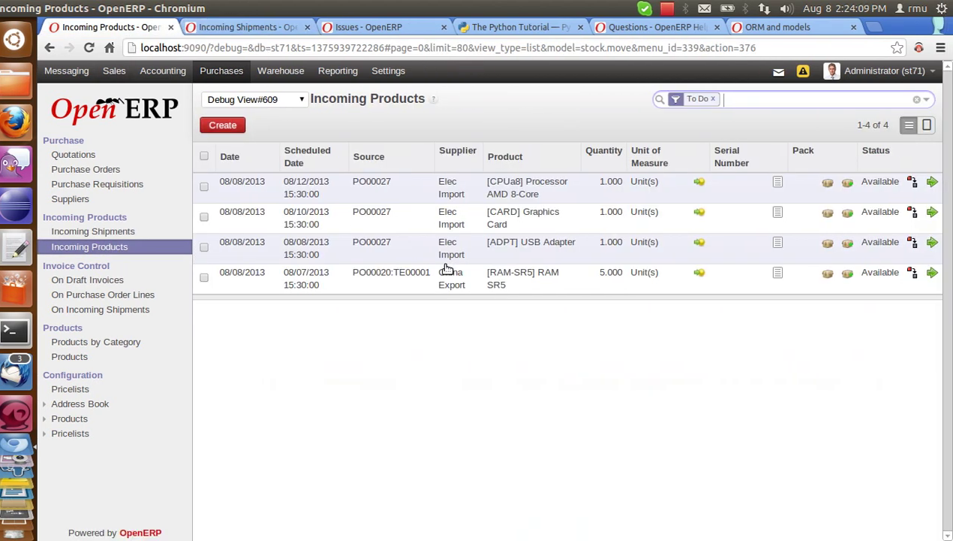
Process the incoming USB Adapter from Elec Import as received and open the related incoming shipment.
left_click(932, 245)
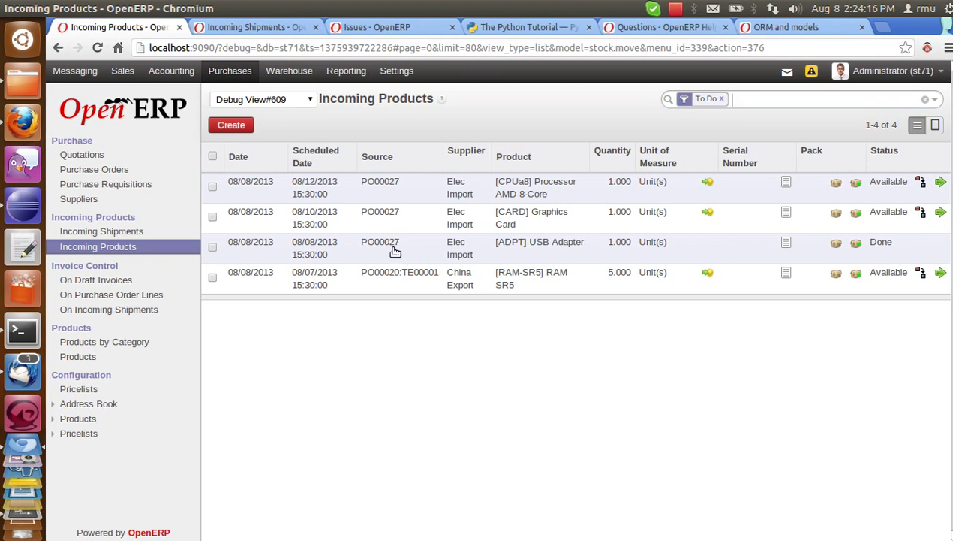
left_click(252, 29)
left_click(141, 232)
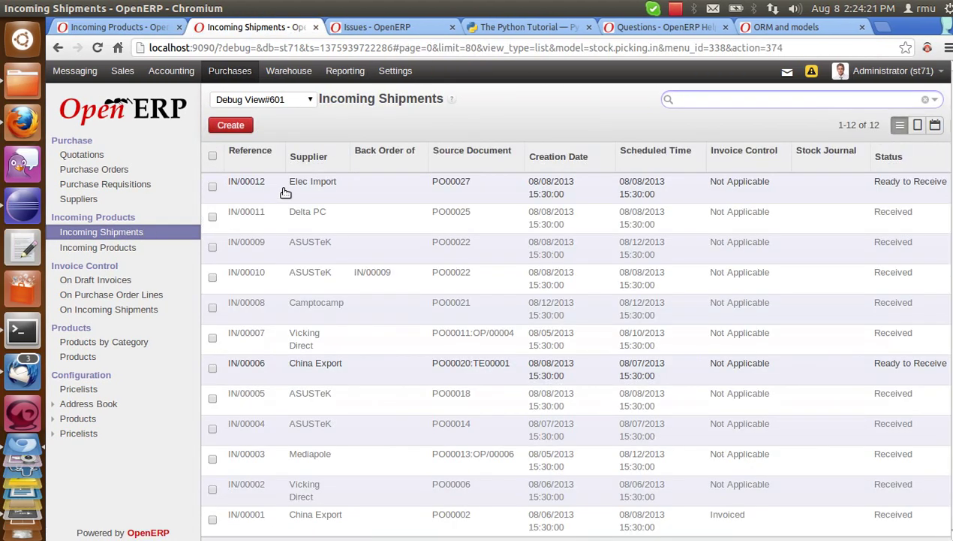
left_click(284, 193)
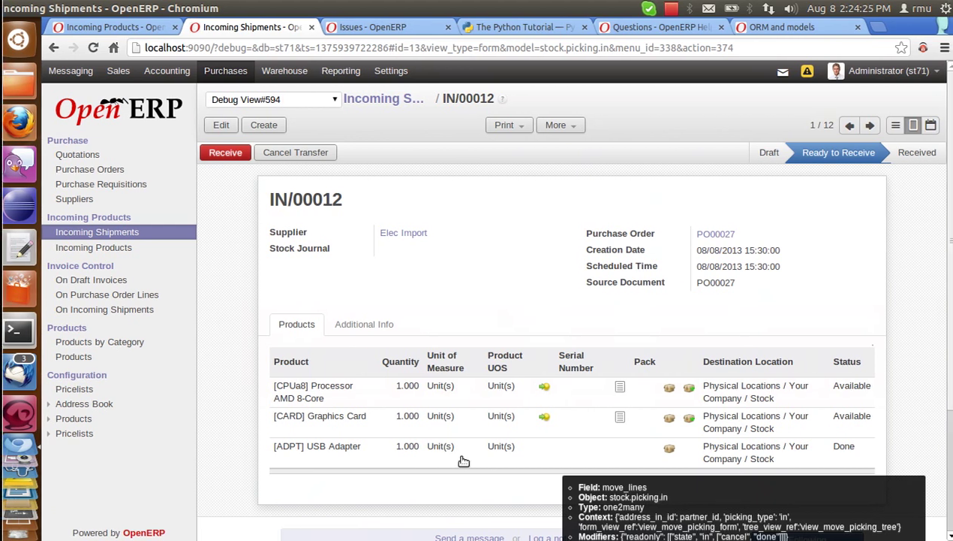
Examine the USB Adapter's stock move details in the Elec Import shipment, especially its date, and compare with Incoming Products.
left_click(475, 461)
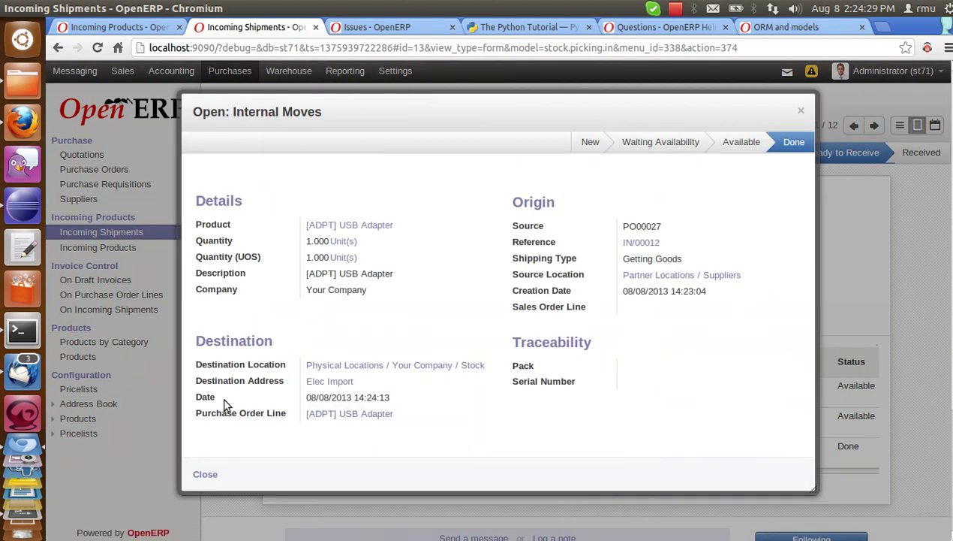
mouse_move(211, 406)
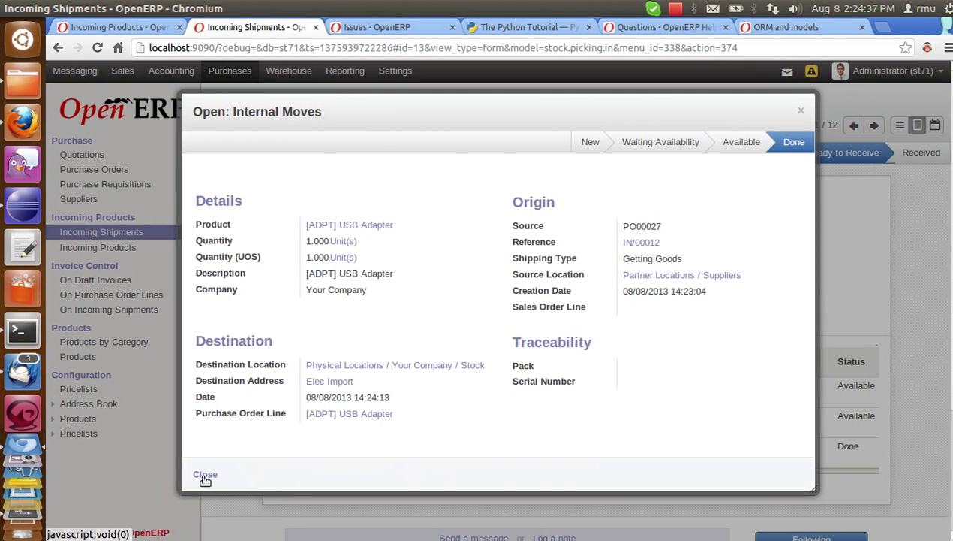
left_click(196, 474)
left_click(122, 29)
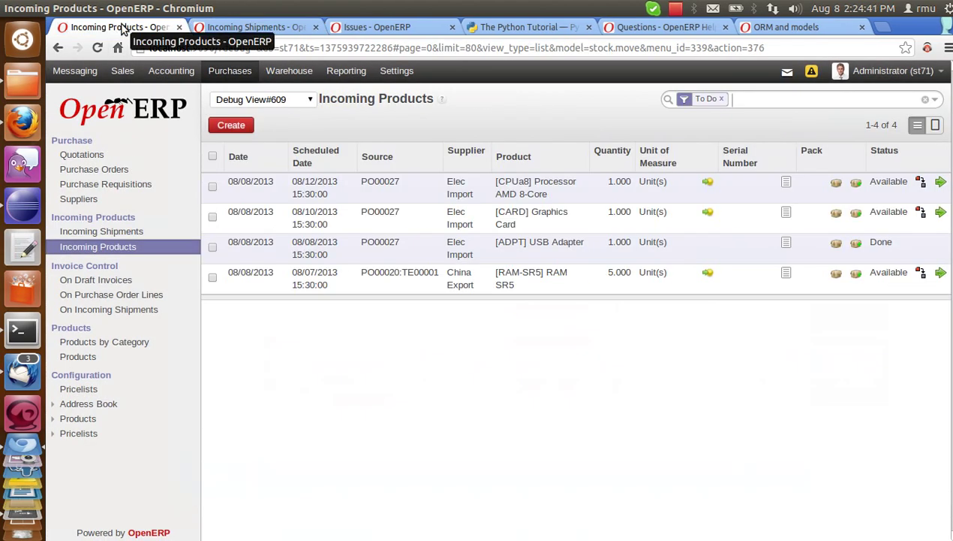
left_click(248, 27)
left_click(354, 443)
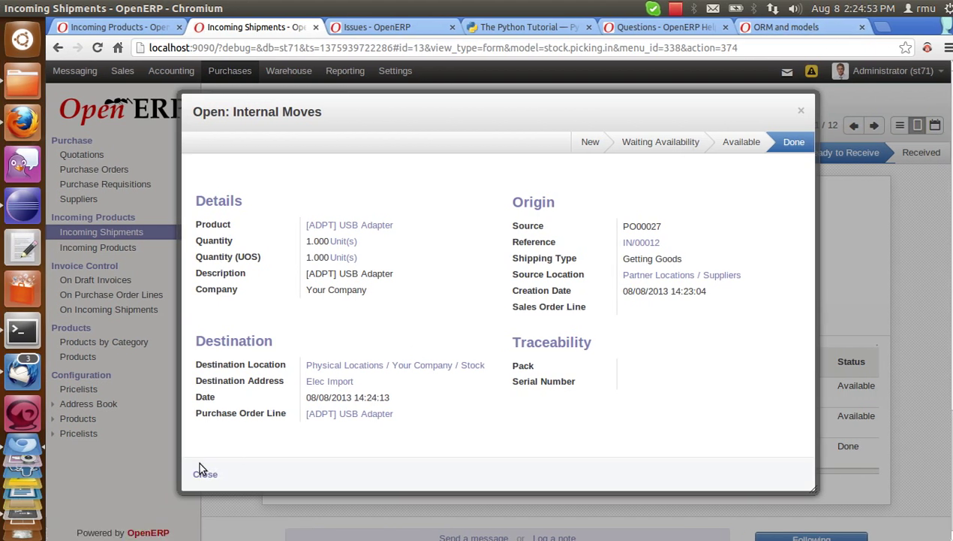
left_click(200, 470)
Try to advance the computer's system date to Saturday 10 August 2013 and reload the Incoming Shipments list.
left_click(834, 9)
left_click(817, 175)
left_click(836, 10)
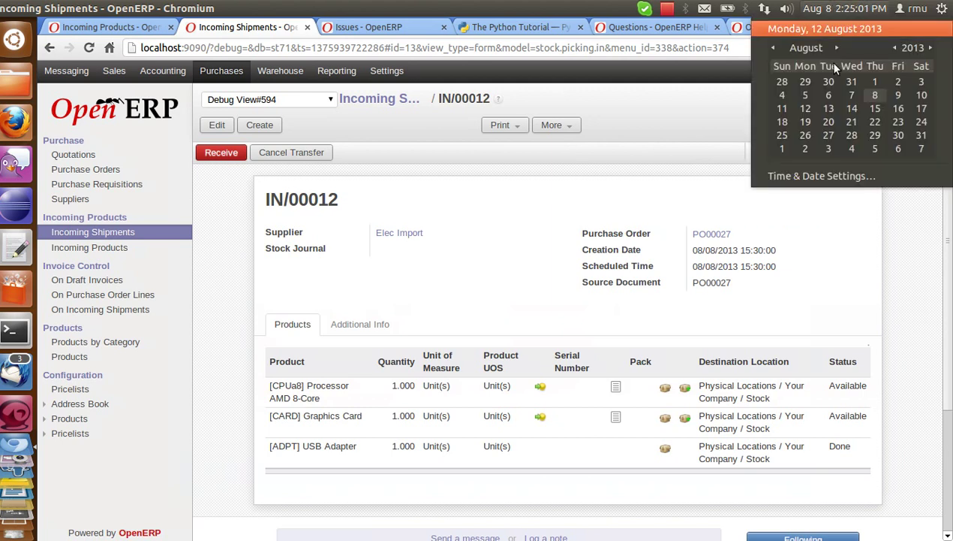
left_click(815, 175)
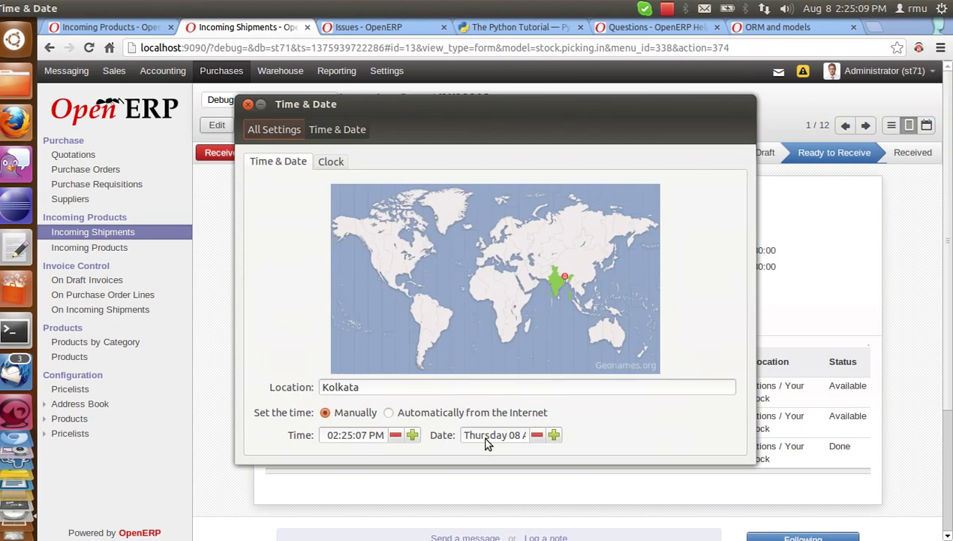
left_click(554, 436)
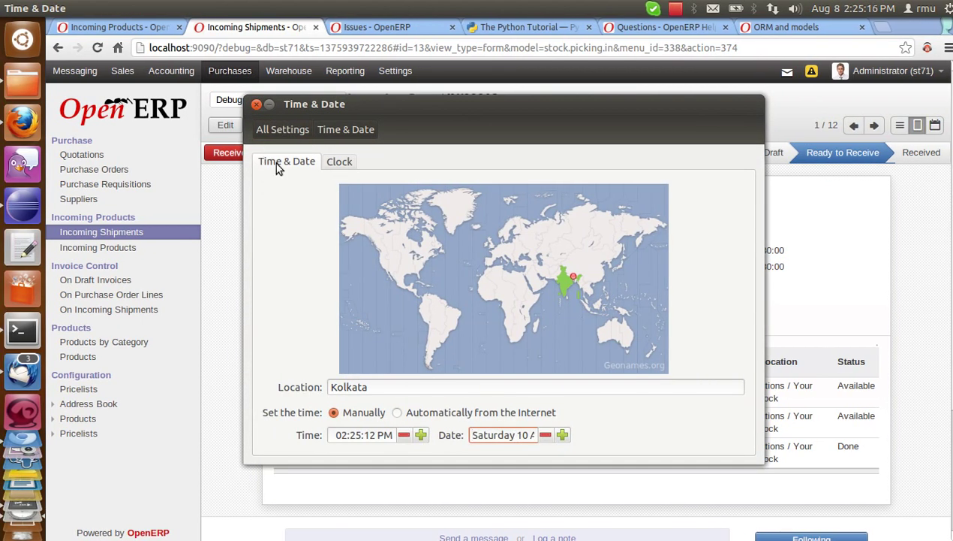
left_click(257, 106)
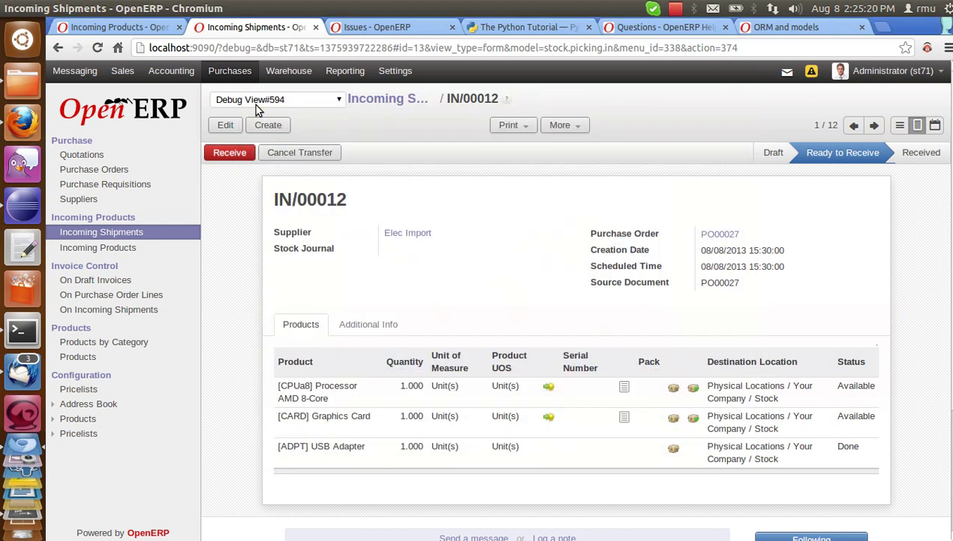
left_click(143, 234)
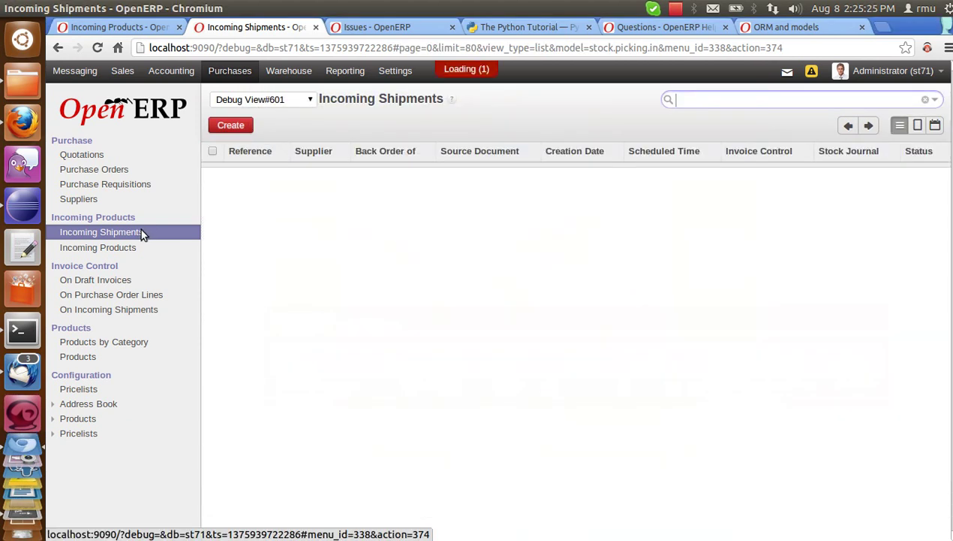
left_click(98, 47)
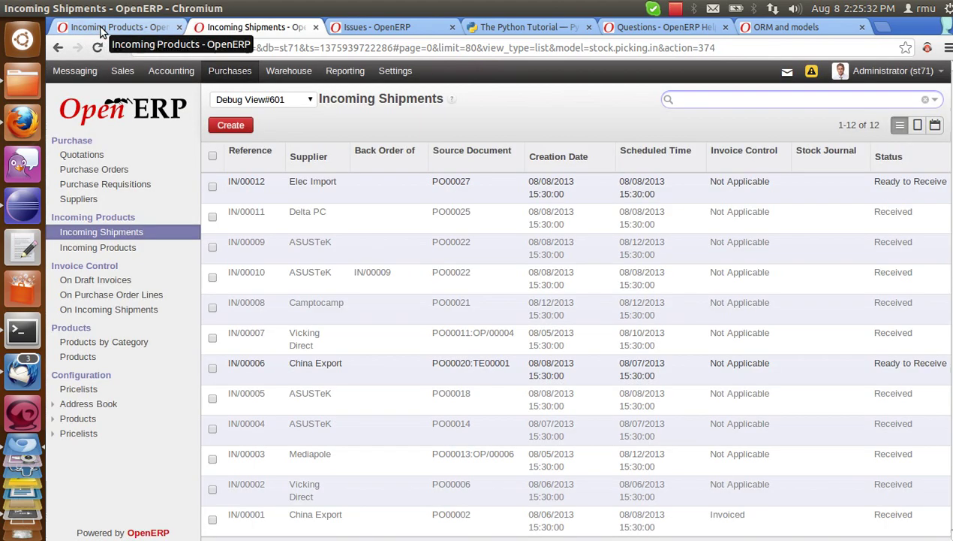
Set the computer's system date to Saturday 10 August 2013 and close the system settings.
left_click(856, 8)
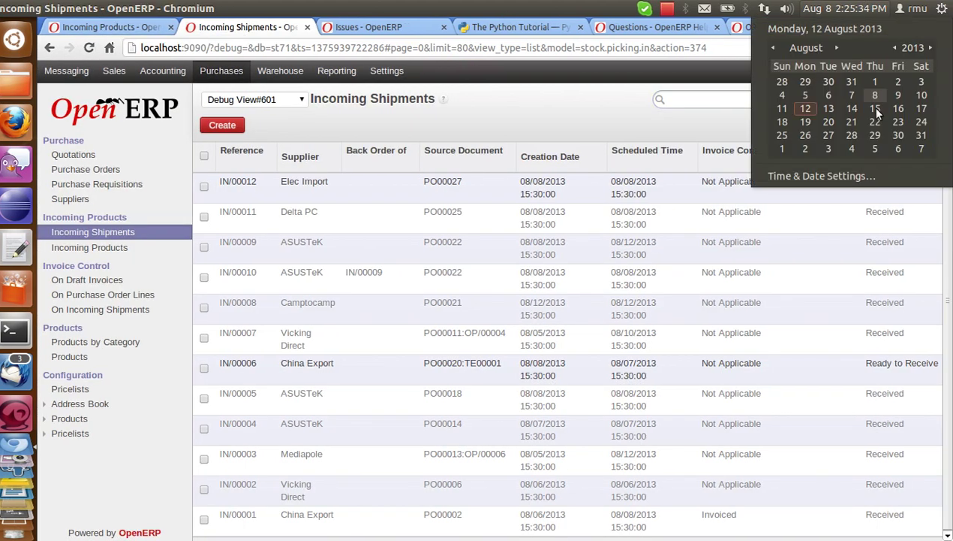
left_click(811, 179)
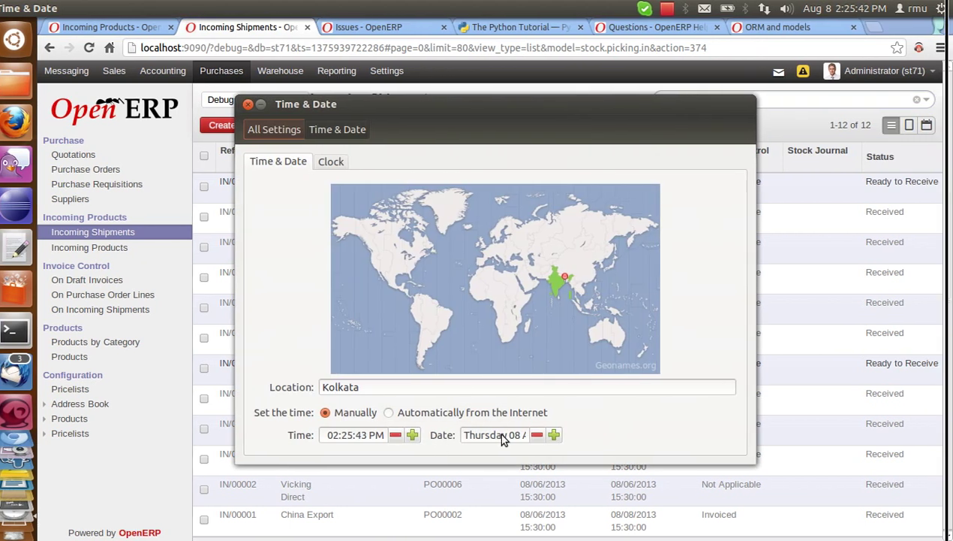
left_click(555, 436)
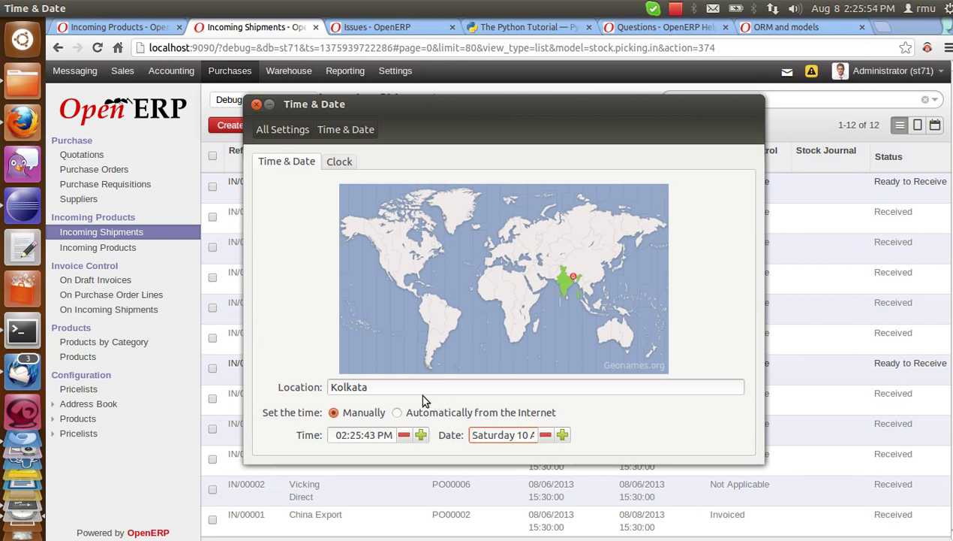
left_click(282, 129)
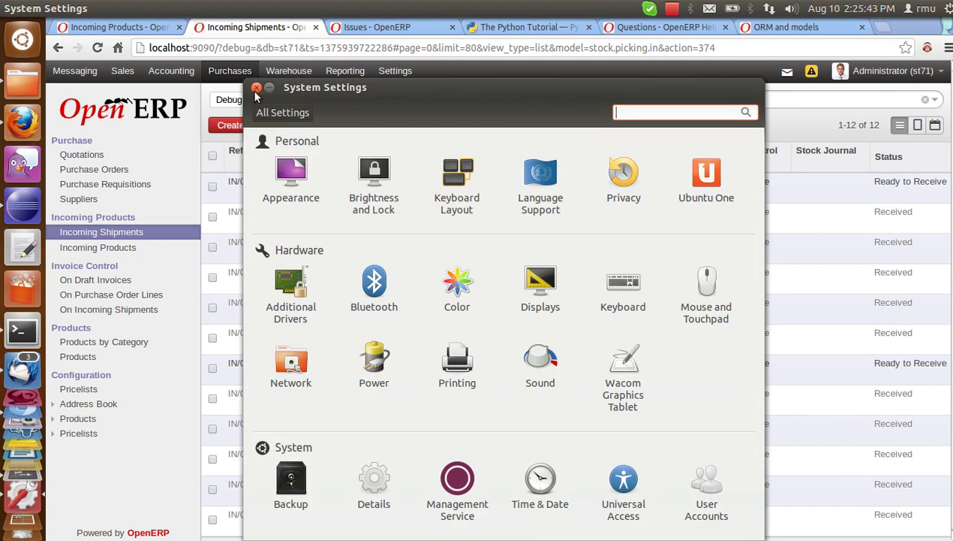
left_click(258, 87)
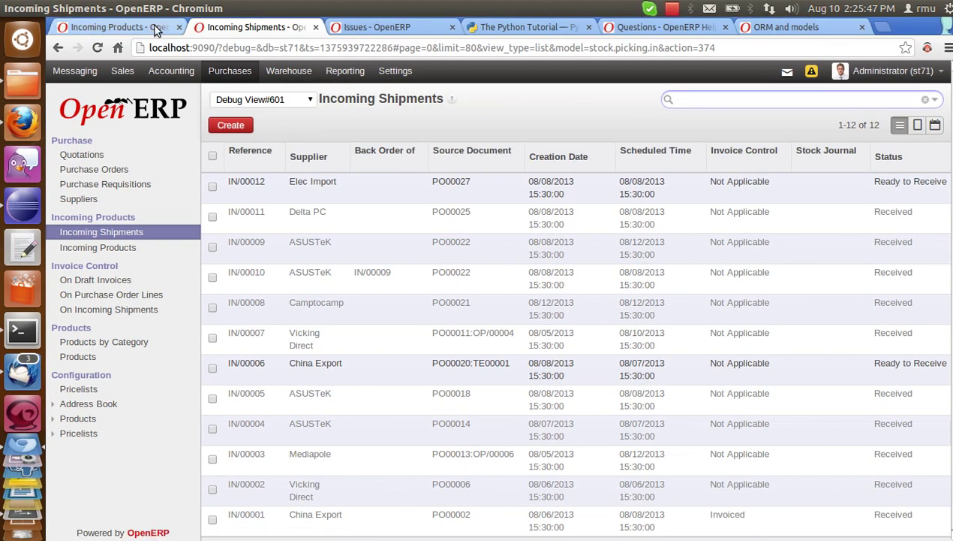
Process the incoming Graphics Card from Elec Import as received and check the date in its stock move details within shipment IN/00012.
left_click(145, 27)
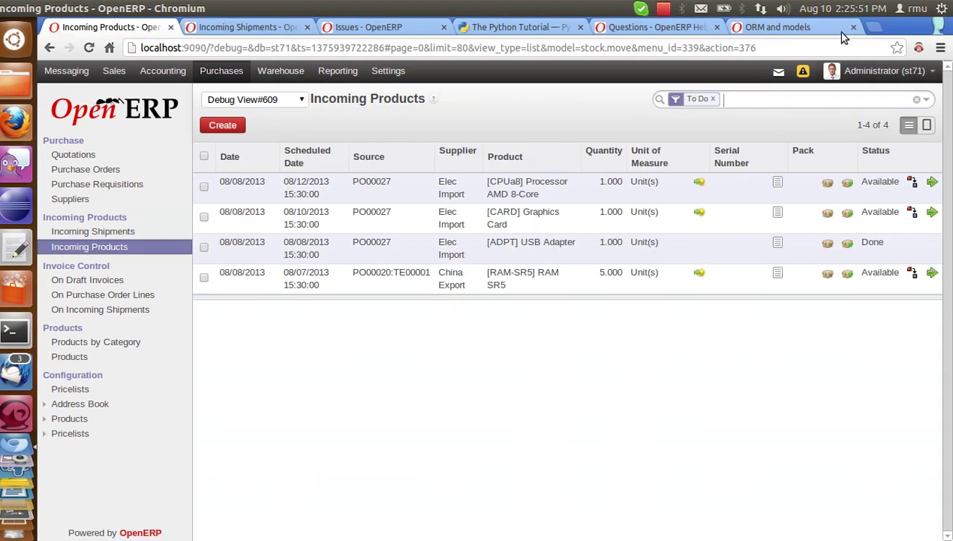
left_click(933, 216)
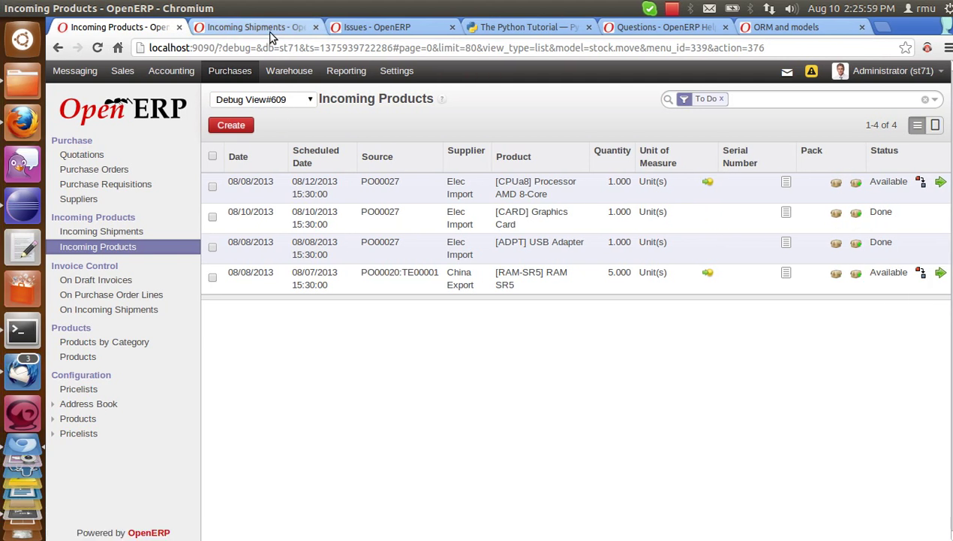
left_click(259, 29)
left_click(304, 189)
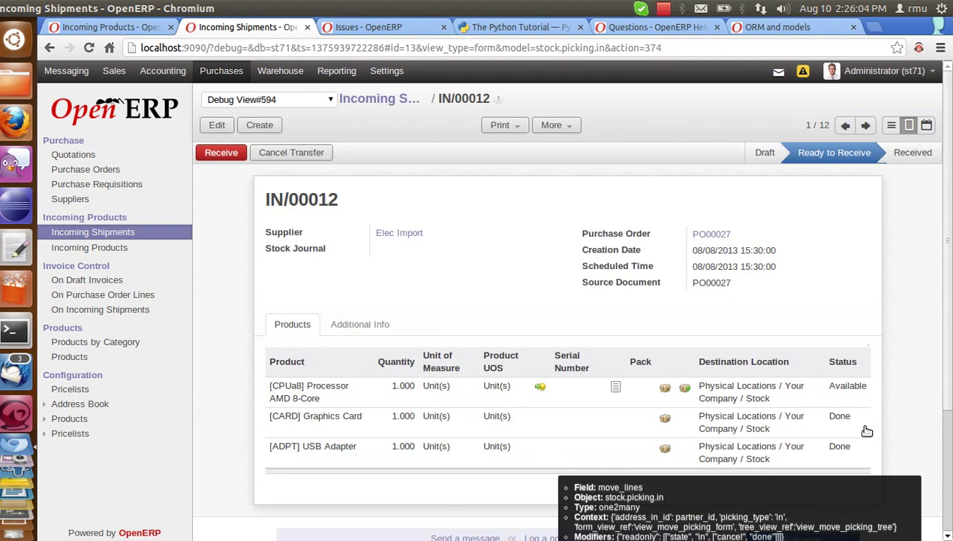
left_click(463, 435)
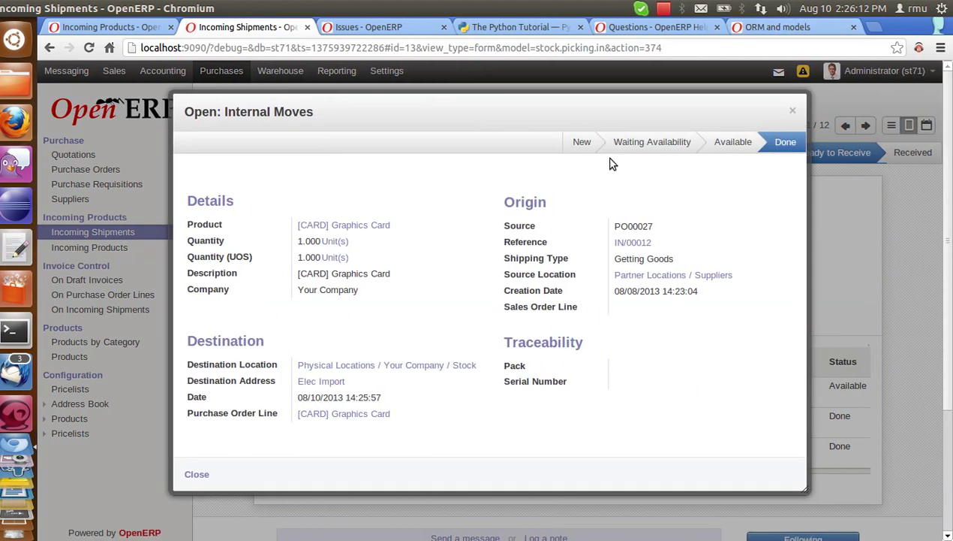
left_click(197, 474)
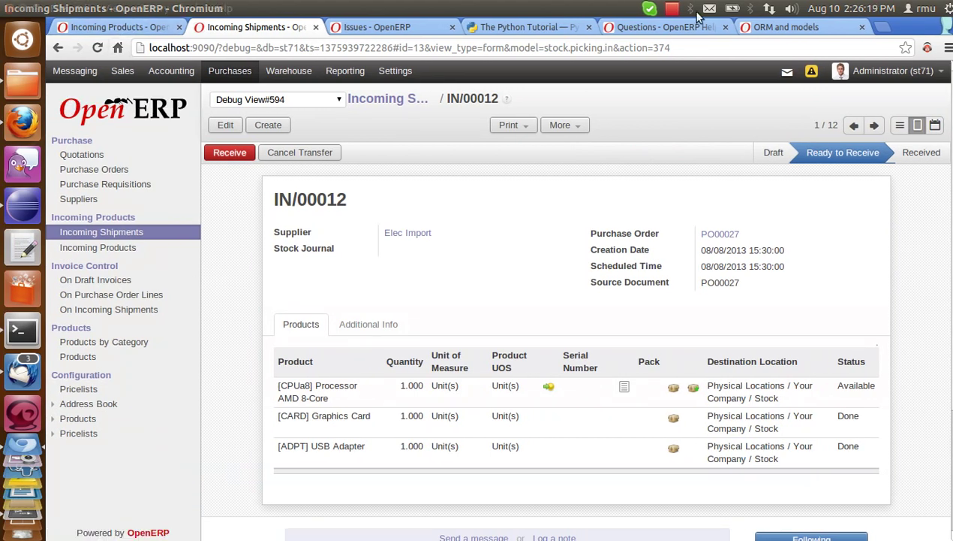
Set the computer's system date to Monday 12 August 2013 and close the system settings.
left_click(875, 8)
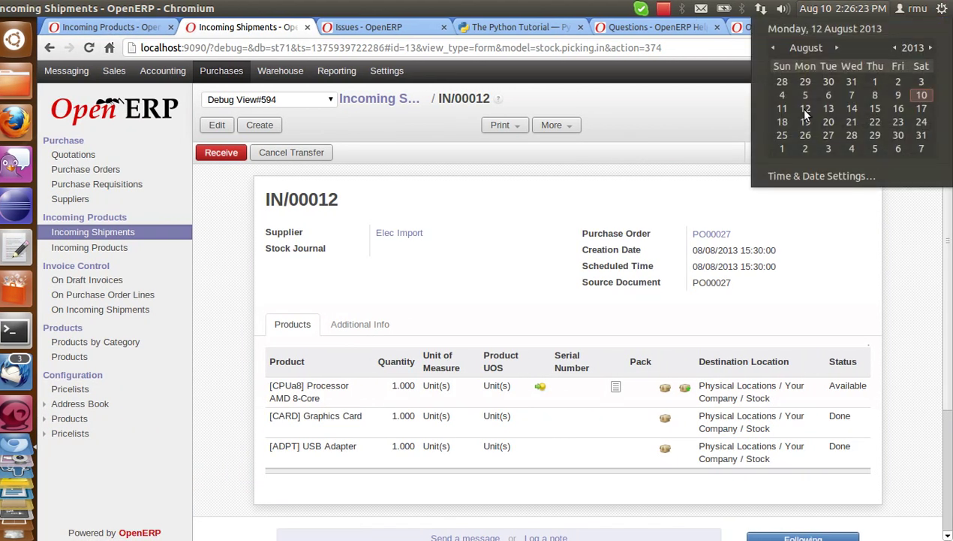
left_click(803, 174)
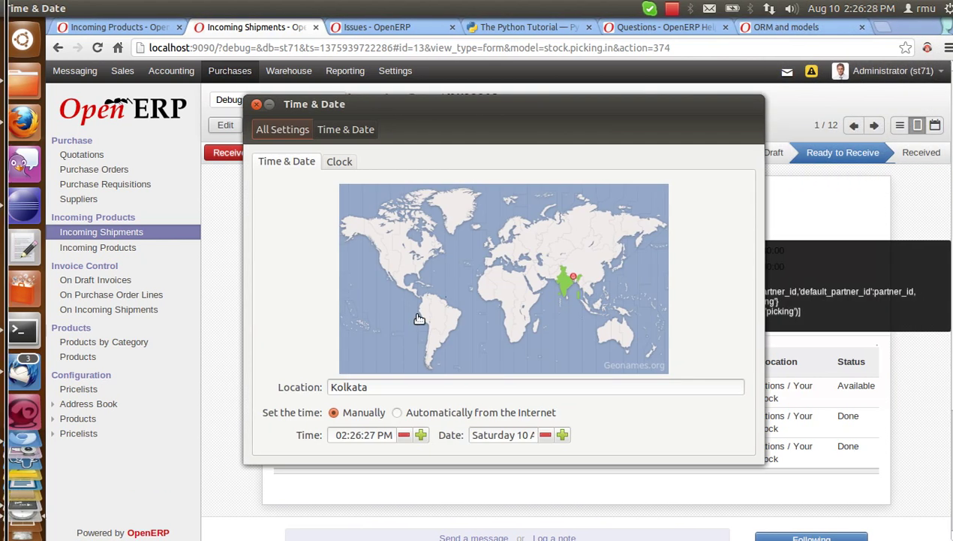
left_click(553, 436)
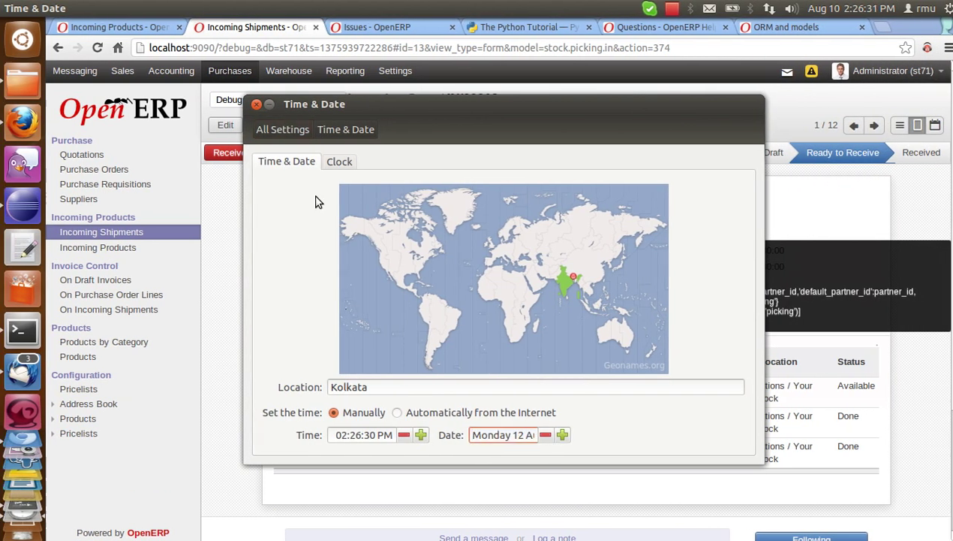
left_click(275, 132)
left_click(256, 87)
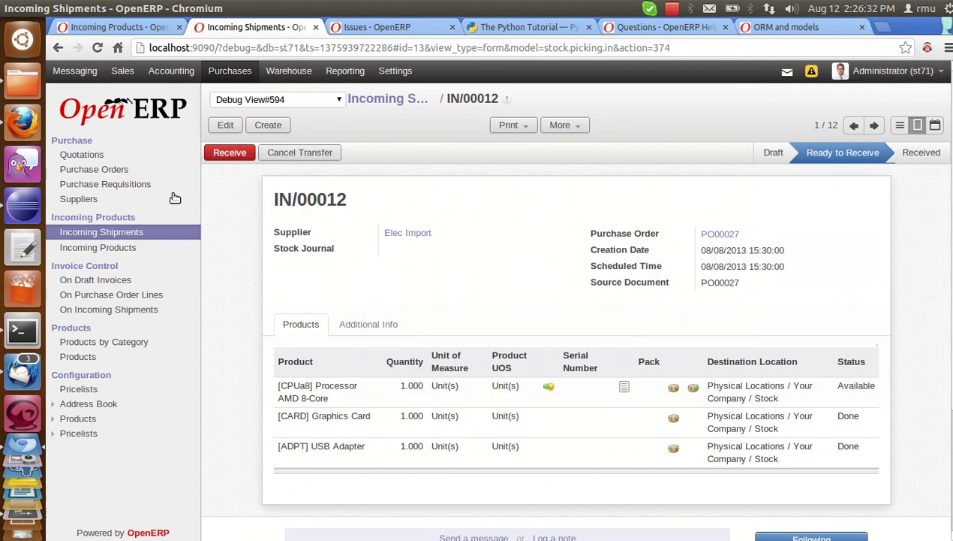
Process the incoming Processor AMD 8-Core from Elec Import as received and open its Incoming Products record in the other browser tab.
left_click(129, 248)
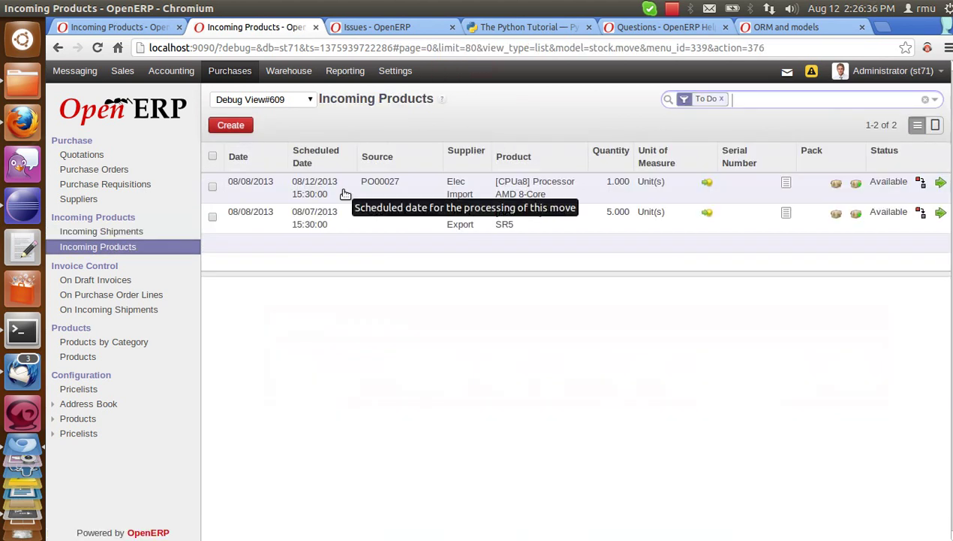
left_click(931, 180)
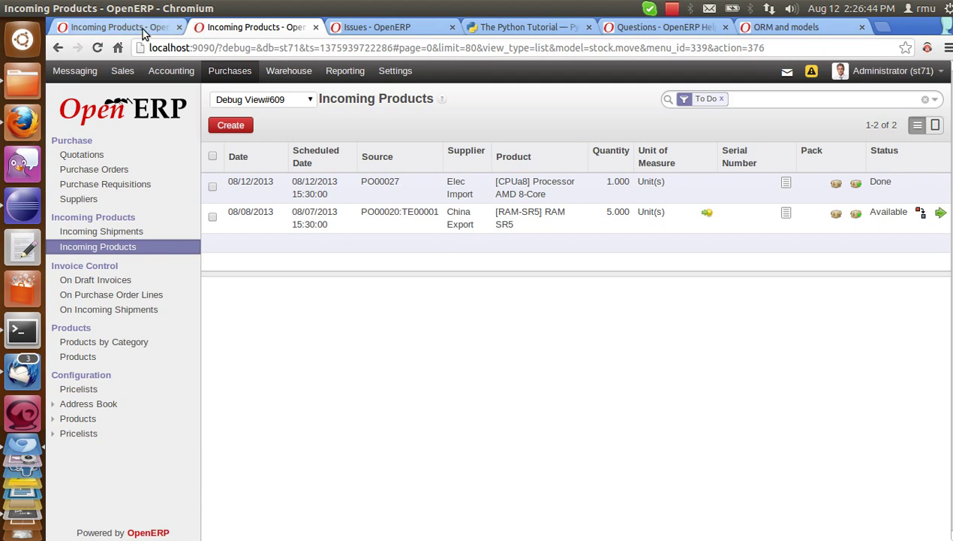
left_click(146, 30)
left_click(323, 202)
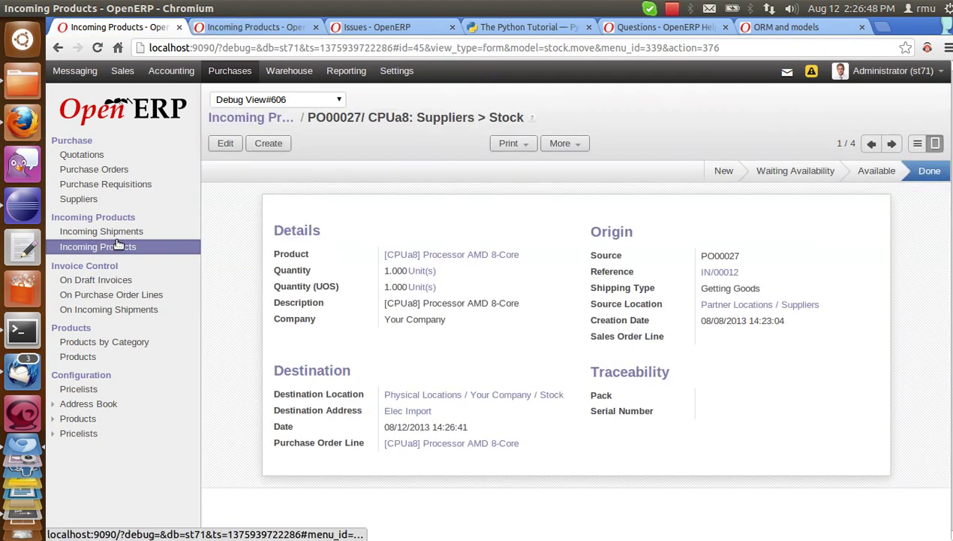
Open incoming shipment IN/00012 and examine the Processor AMD 8-Core's stock move details, especially its date.
left_click(120, 232)
left_click(308, 185)
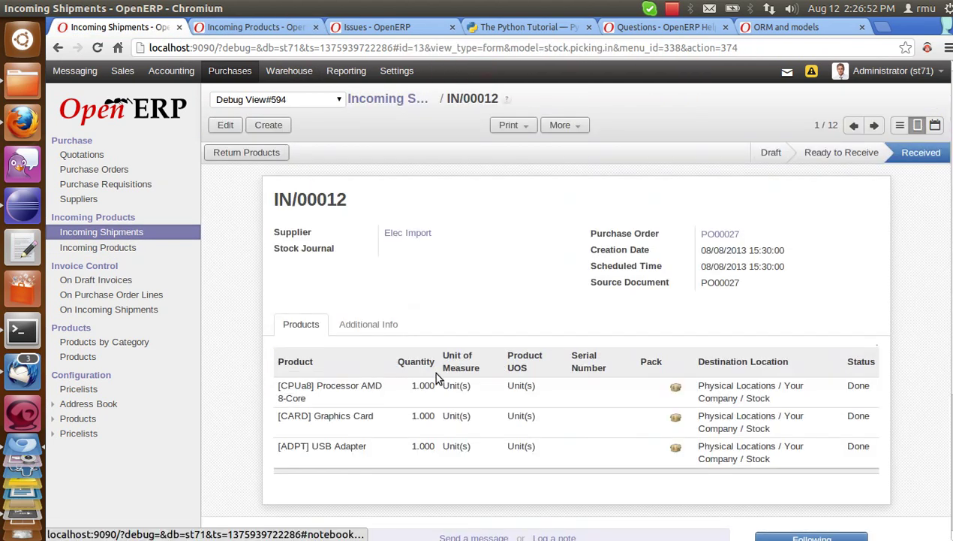
left_click(457, 398)
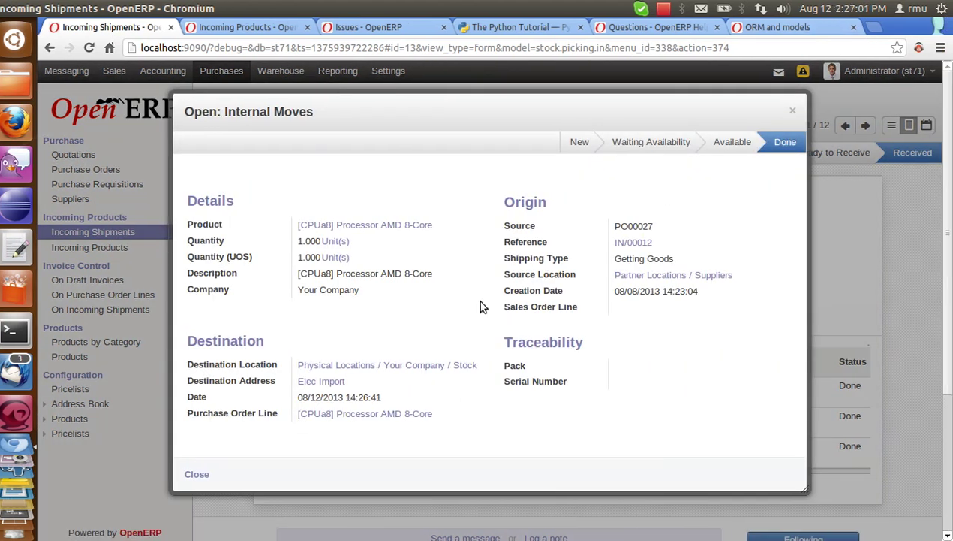
left_click(199, 475)
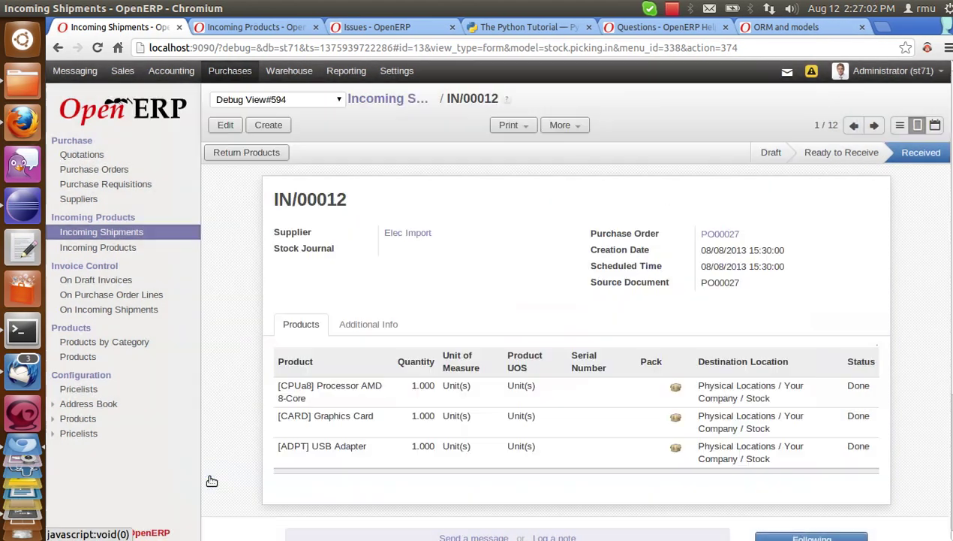
Review the scheduled dates on purchase order PO00027's lines and compare them with its linked incoming shipment.
left_click(118, 173)
left_click(341, 185)
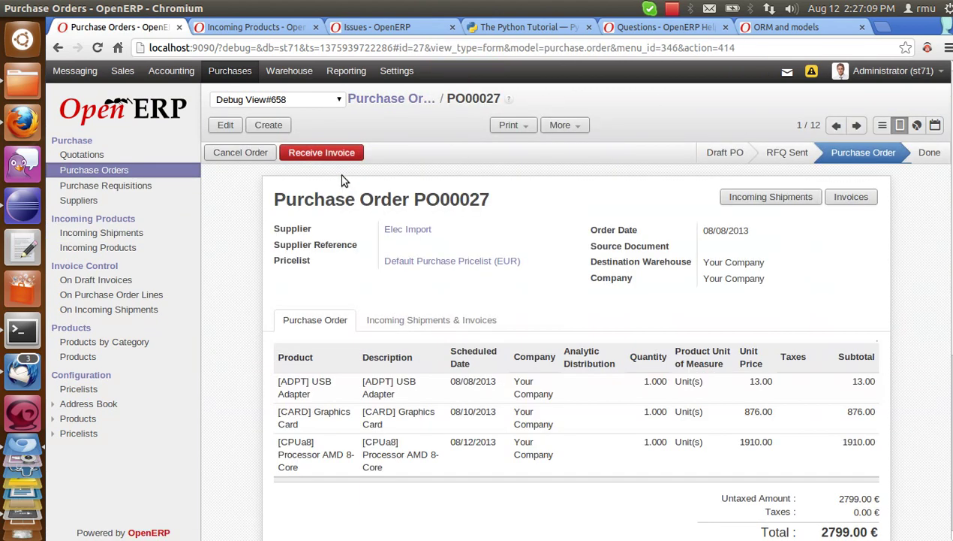
left_click(758, 197)
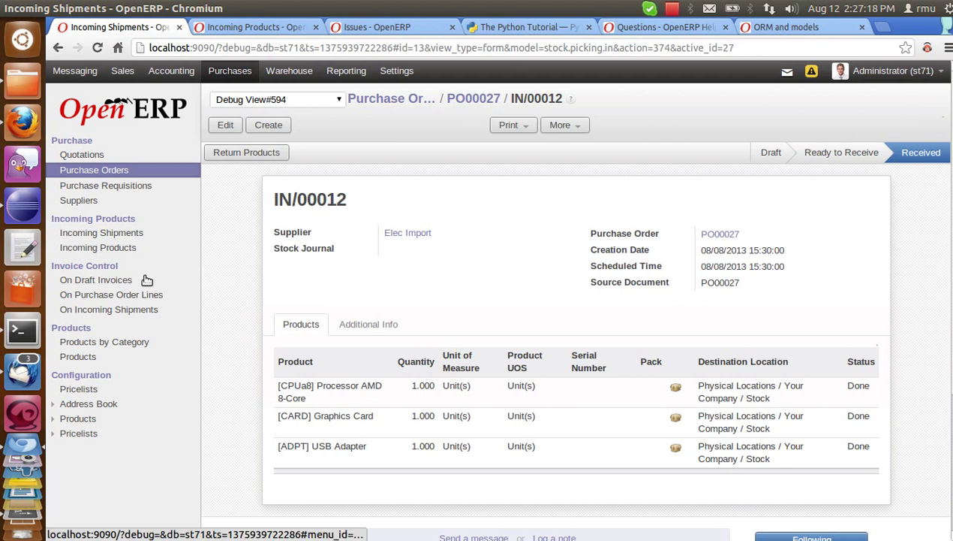
List all incoming products without the To Do filter and compare their dates with their scheduled dates.
left_click(122, 248)
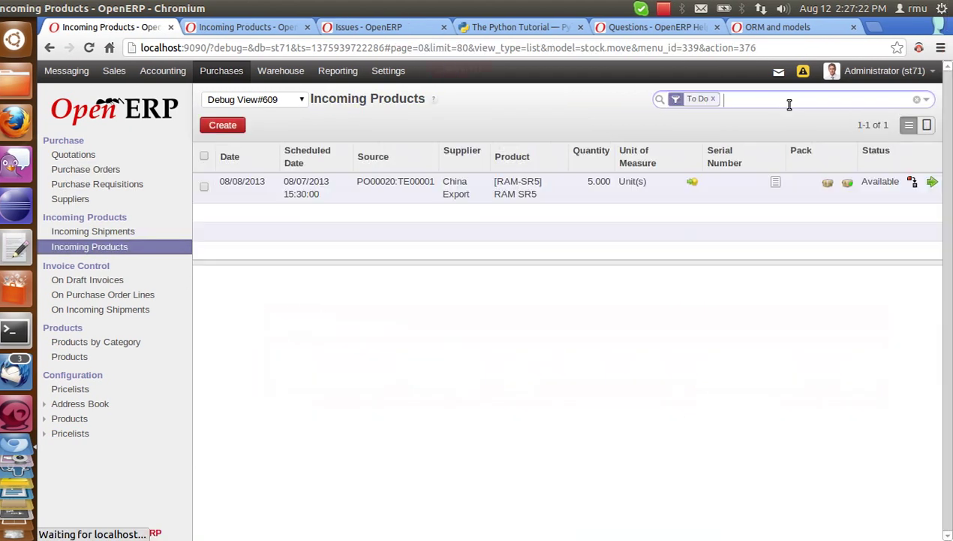
left_click(721, 99)
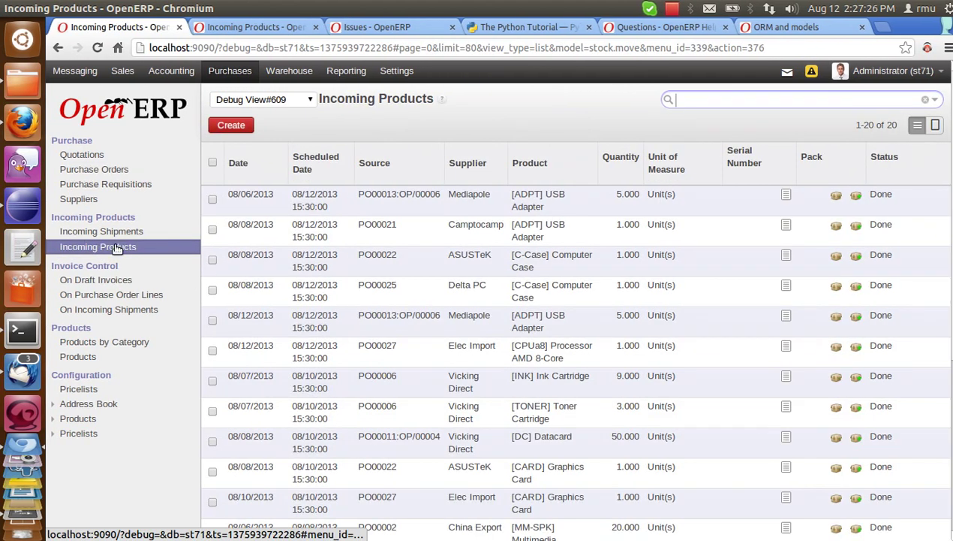
scroll(458, 215, "down", 5)
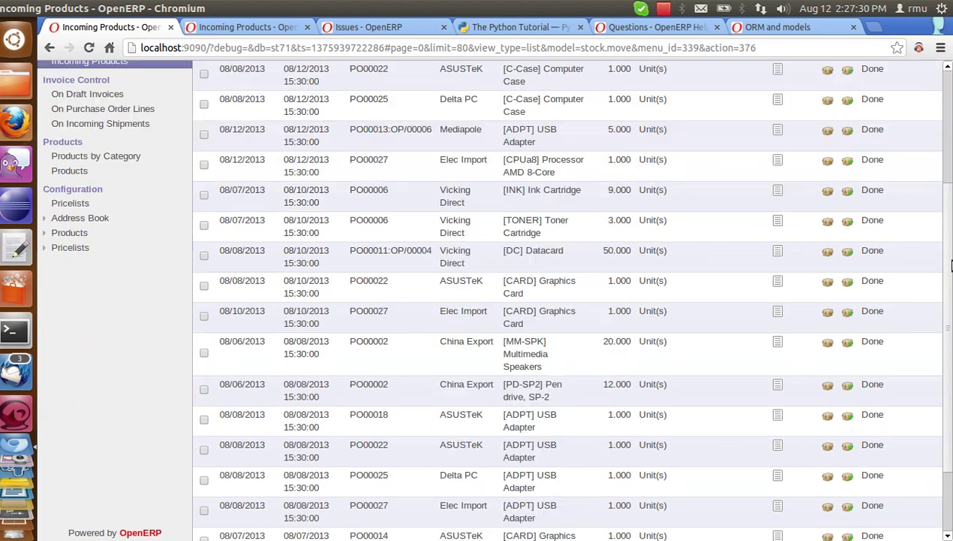
scroll(395, 121, "up", 5)
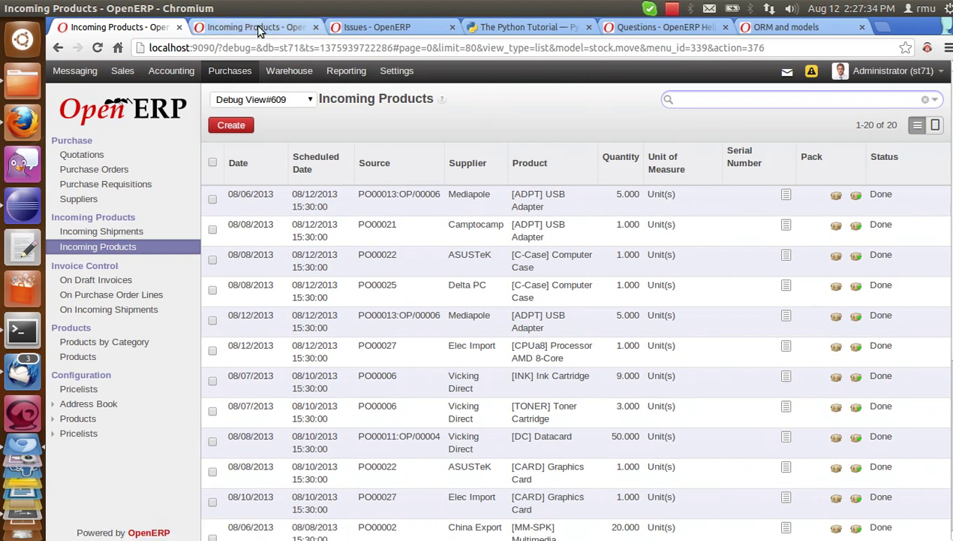
Remove the To Do filter from Incoming Products in the second browser tab and show the Purchase Orders list in the first.
left_click(248, 27)
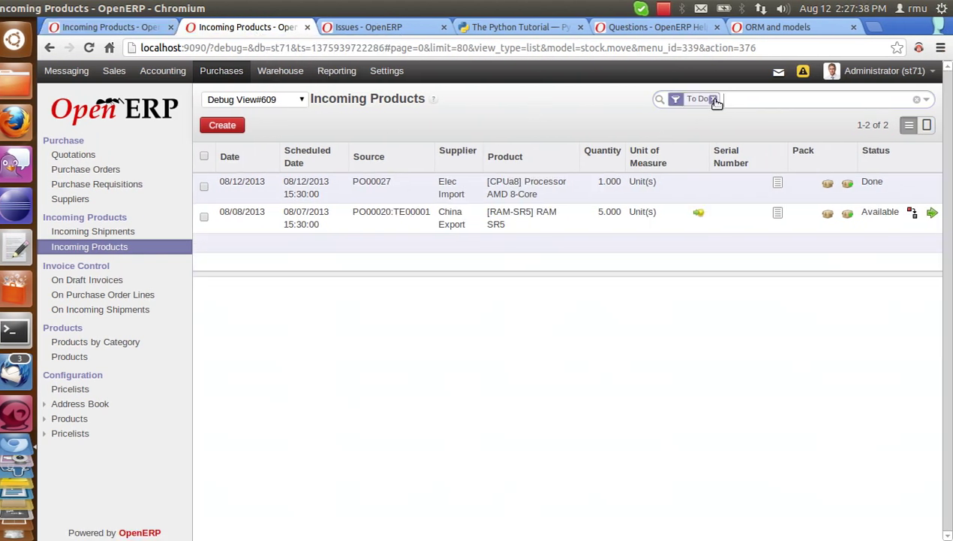
left_click(714, 100)
left_click(129, 28)
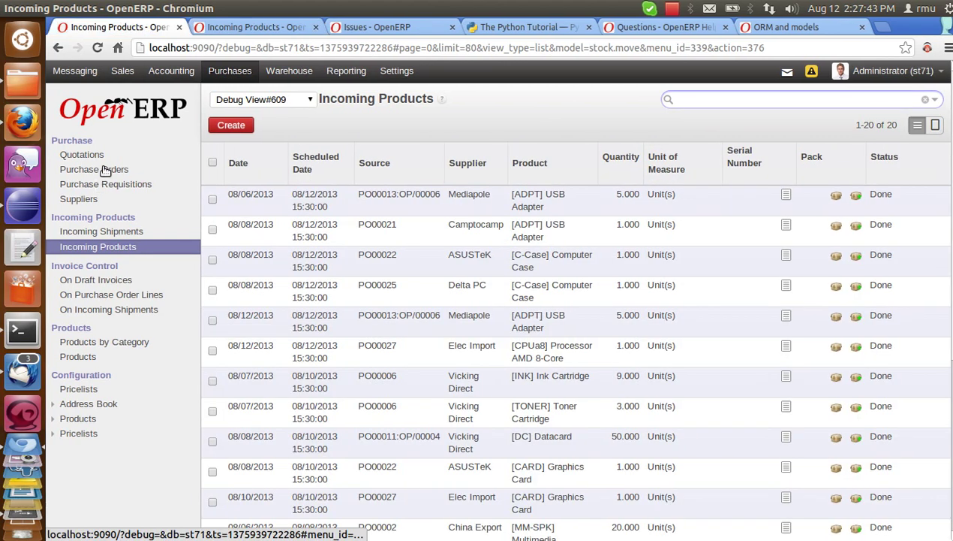
left_click(97, 170)
Reload Incoming Products in the second browser tab without the To Do filter, sort by source, and examine the dates of PO00027's lines.
left_click(258, 27)
left_click(136, 248)
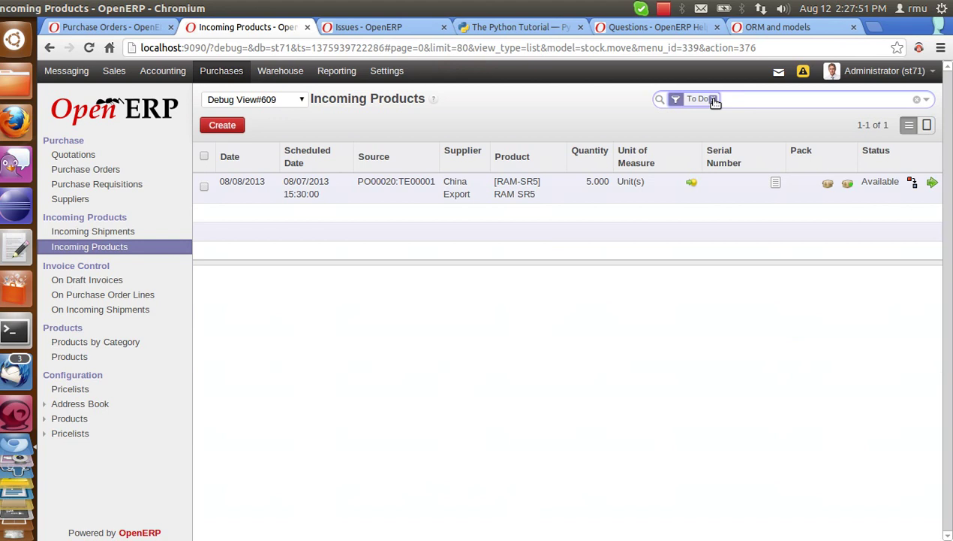
left_click(714, 100)
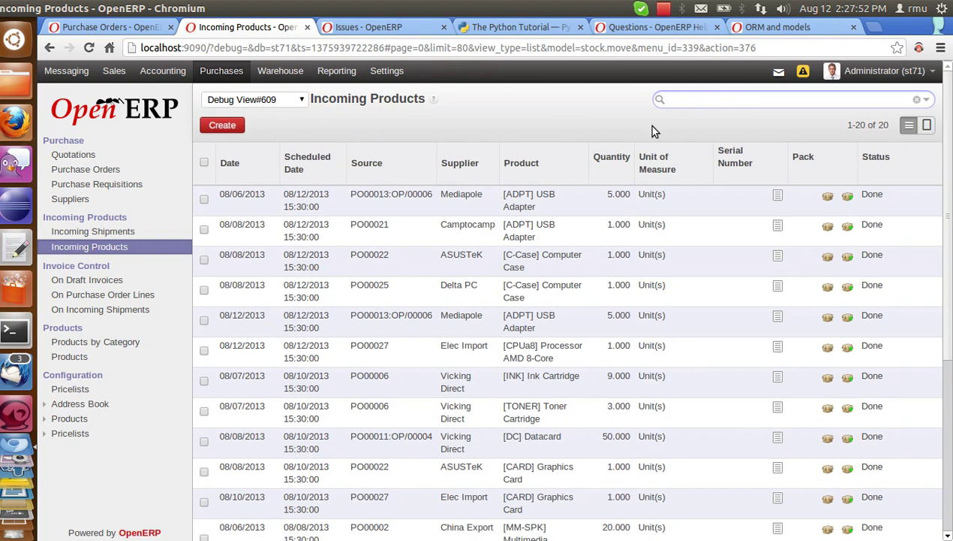
left_click(393, 162)
scroll(949, 430, "down", 5)
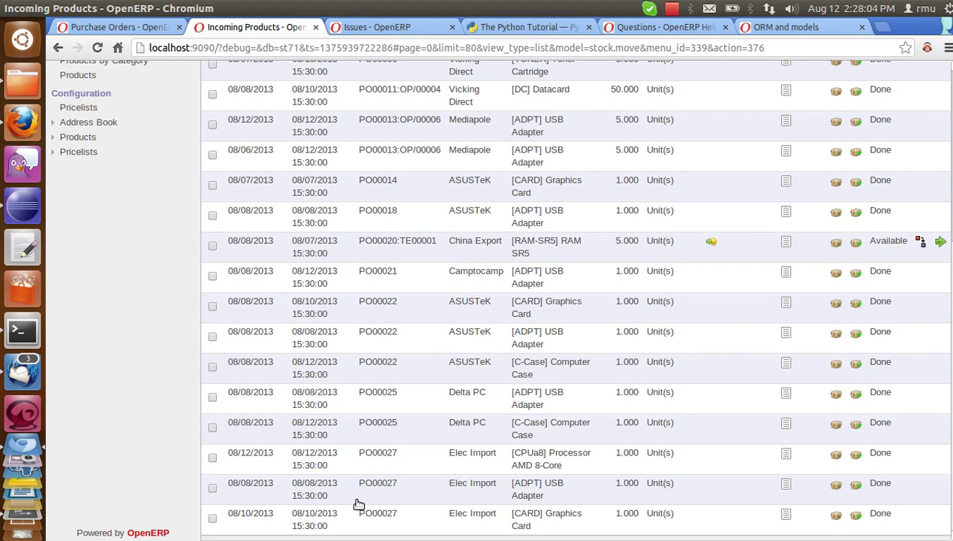
scroll(345, 509, "up", 5)
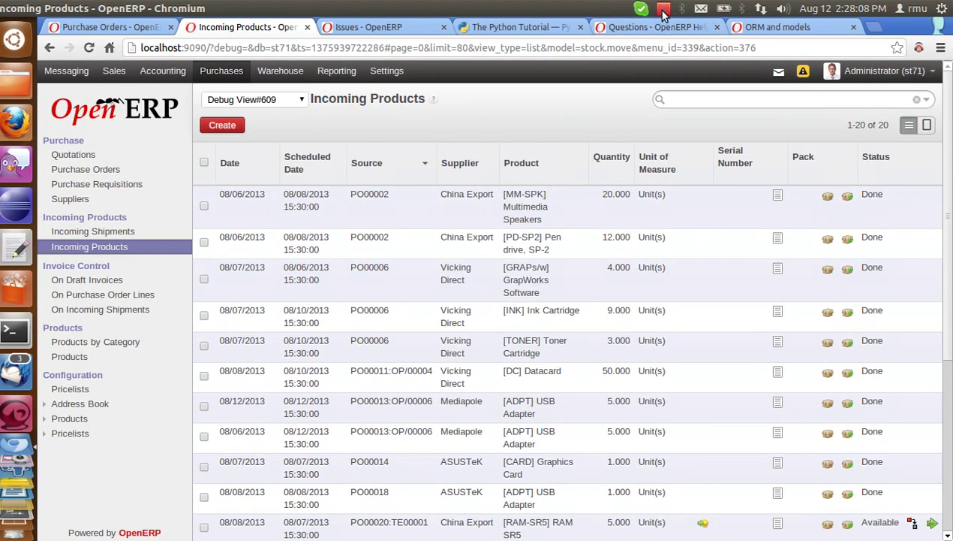
left_click(663, 10)
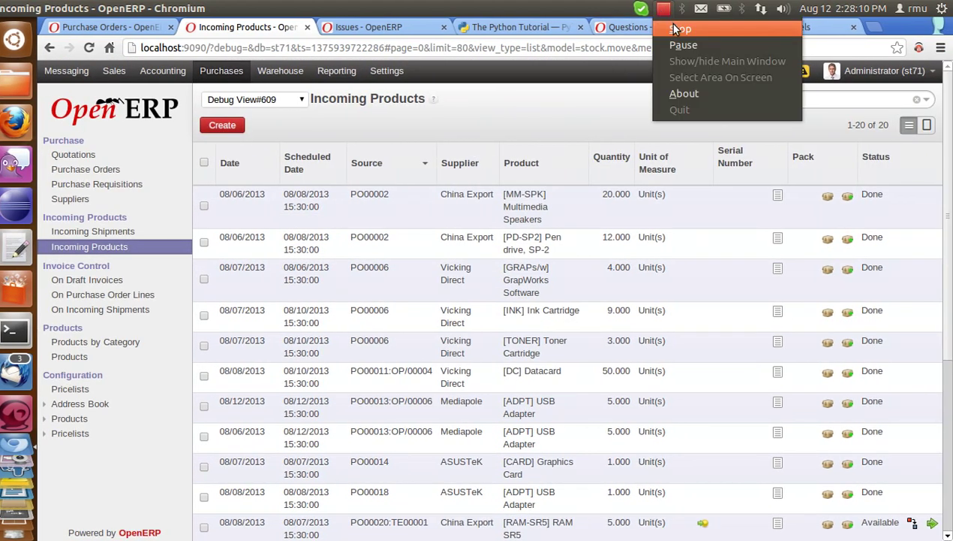